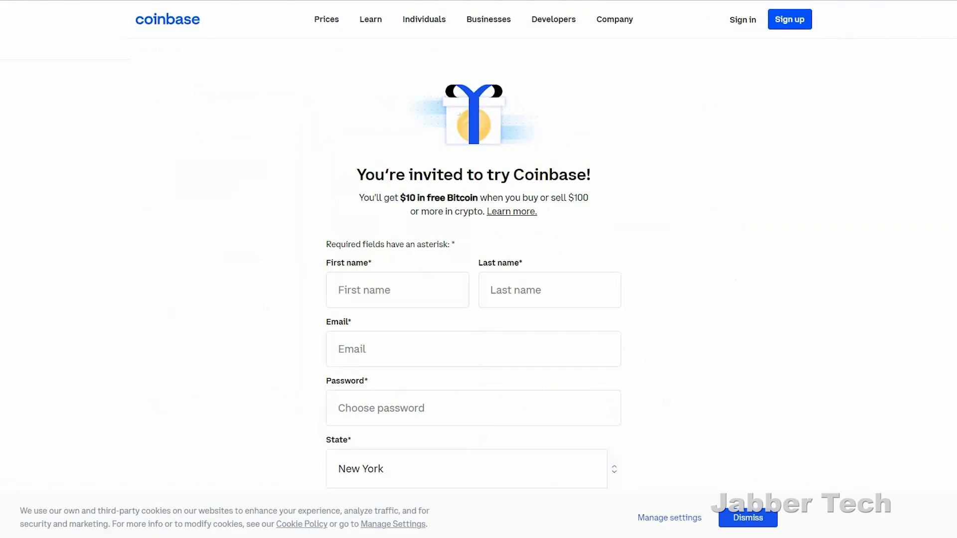
Highlight the $10 free Bitcoin offer on the Coinbase invitation page and open the MetaMask download page
drag(359, 200, 482, 201)
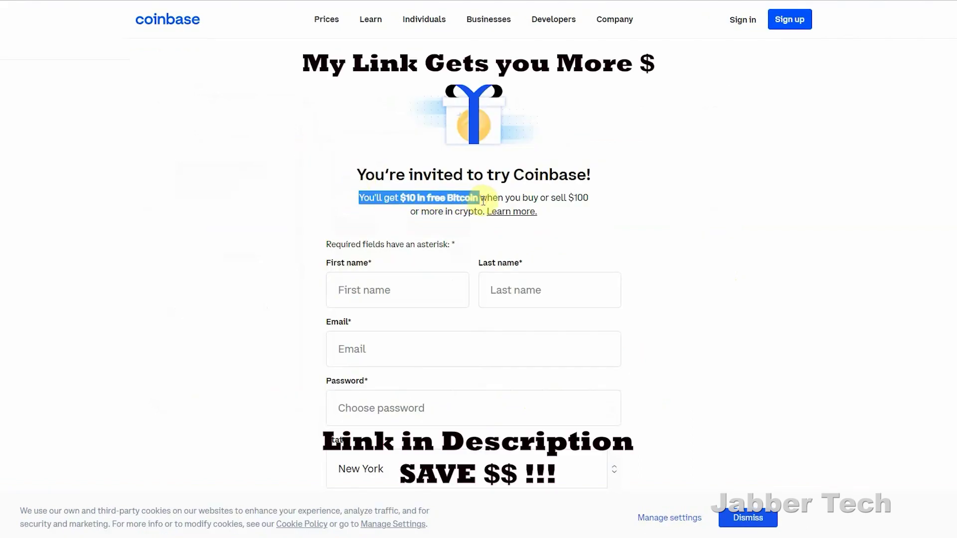
click(334, 156)
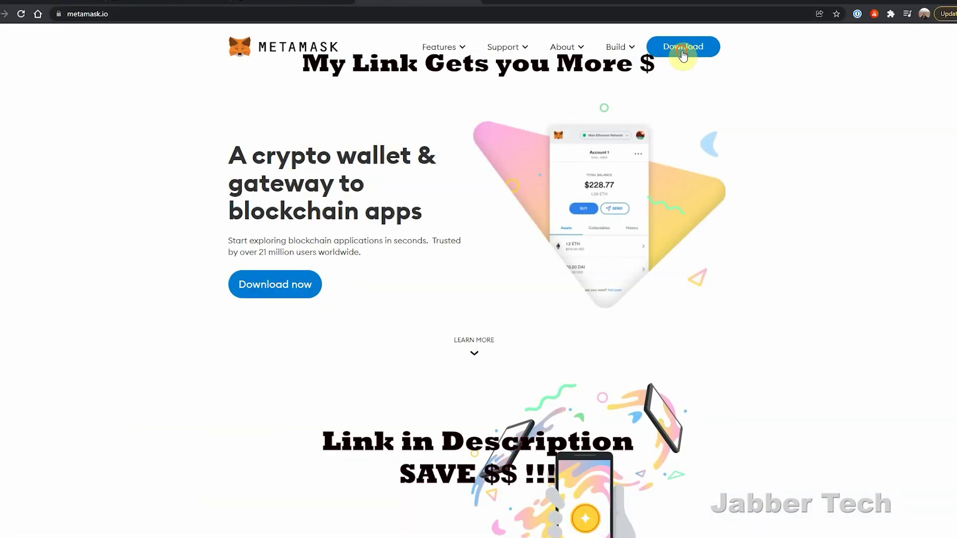
click(683, 48)
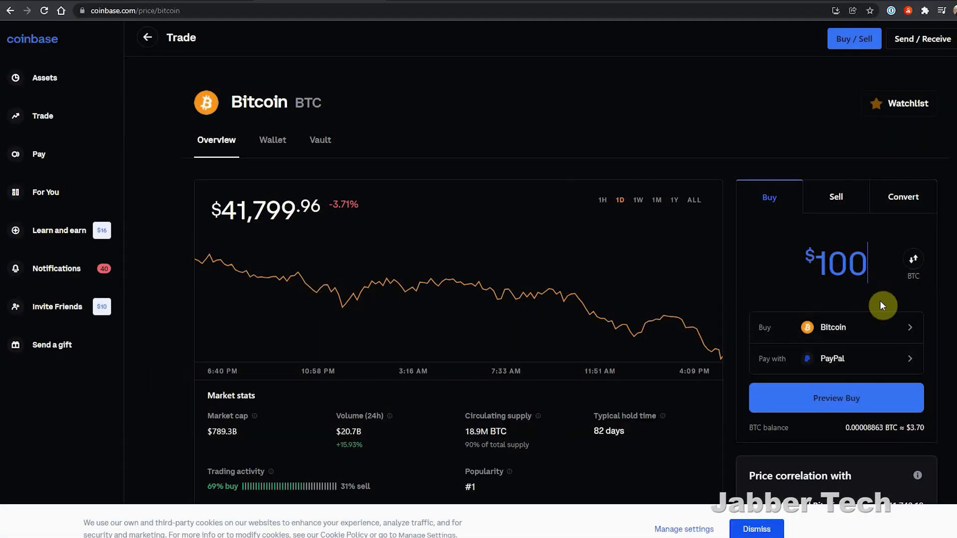
Set the Bitcoin purchase amount to $100, preview the order paid with PayPal, and return to the purchase form
click(871, 252)
text(0)
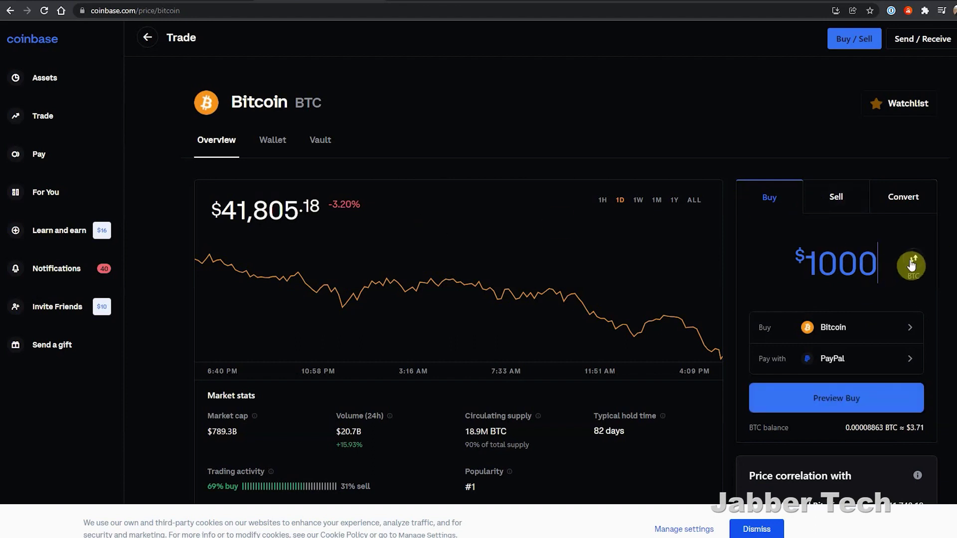
drag(865, 261, 758, 258)
key(BackSpace)
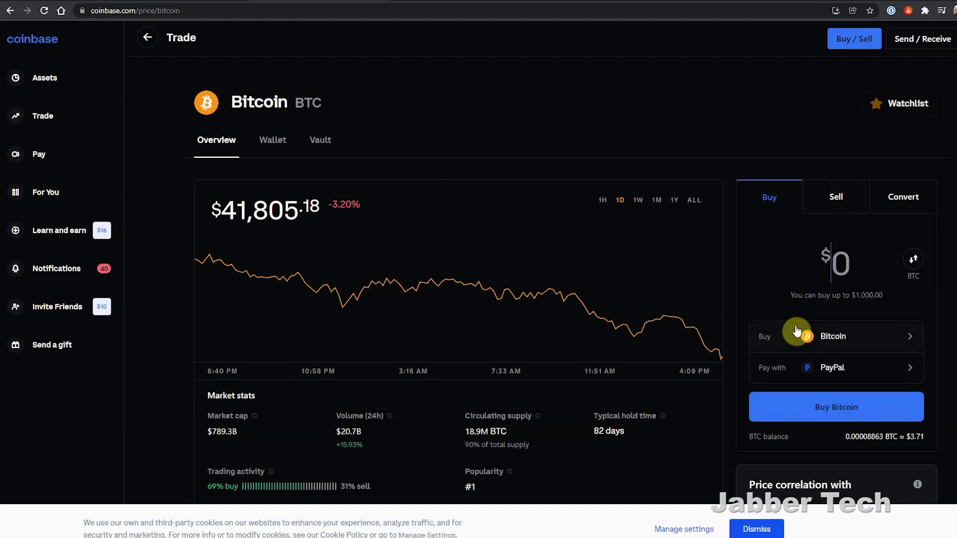
text(100)
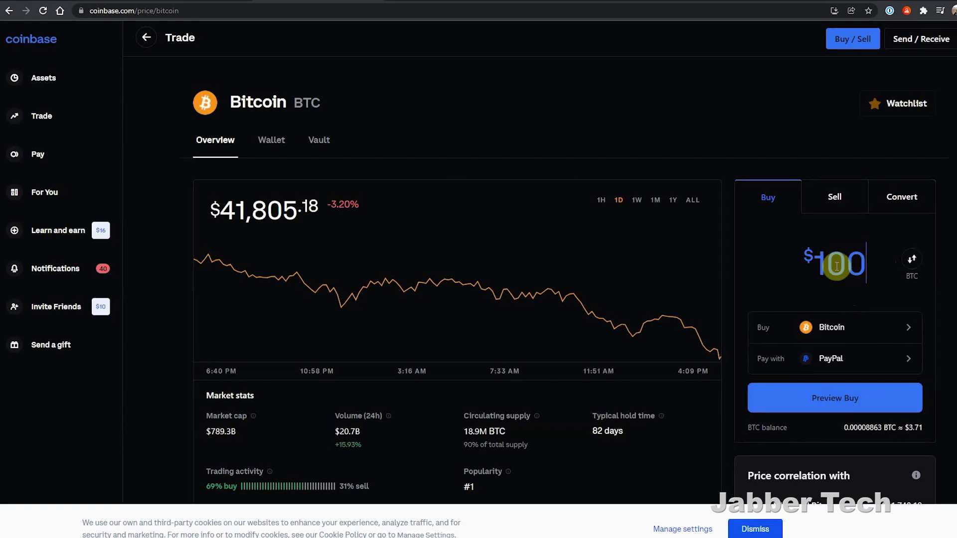
click(847, 404)
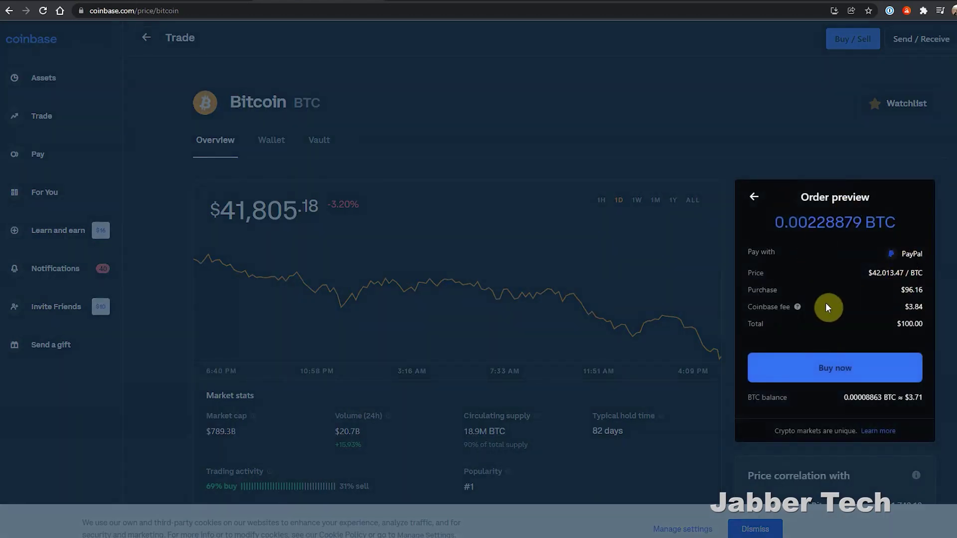
click(755, 197)
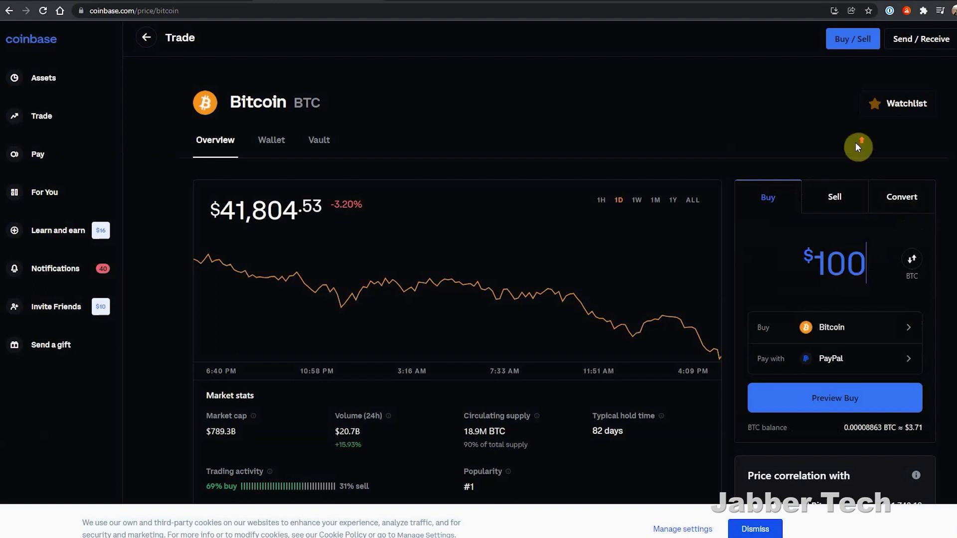
View the Send form and the $100 Bitcoin order preview, closing each without submitting anything
click(927, 42)
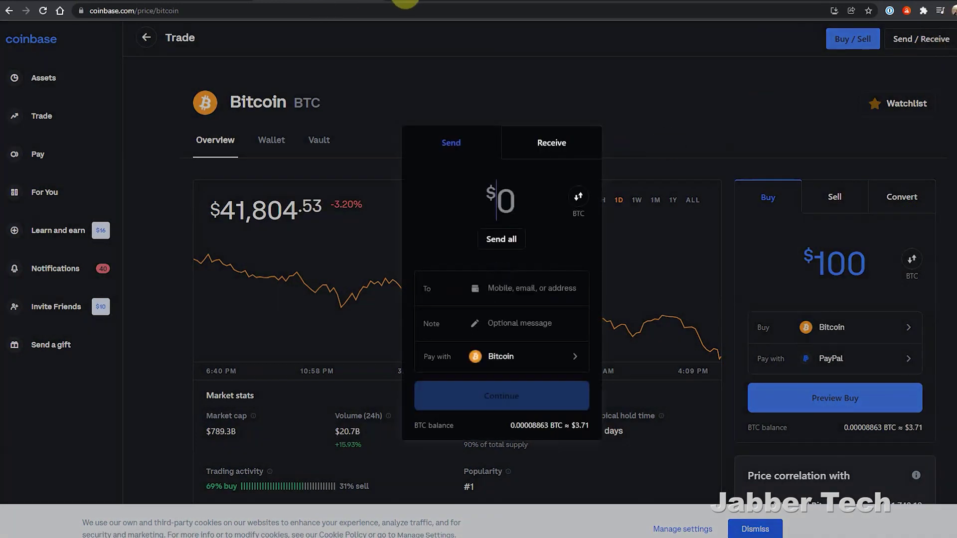
click(585, 89)
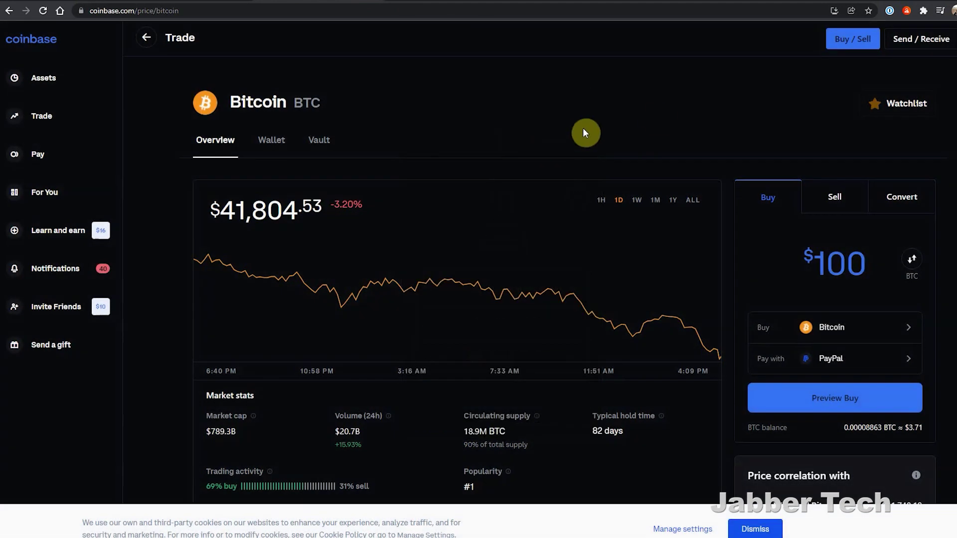
click(837, 265)
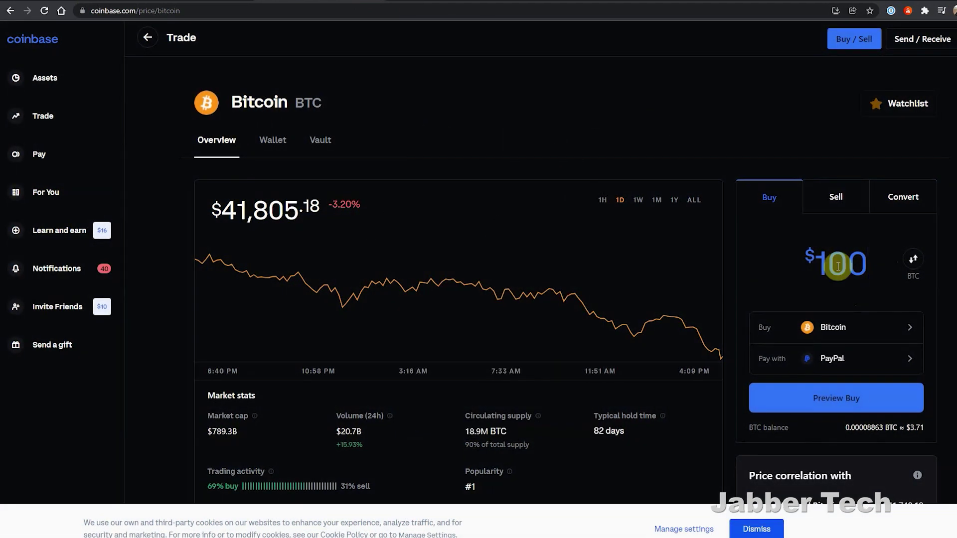
click(849, 402)
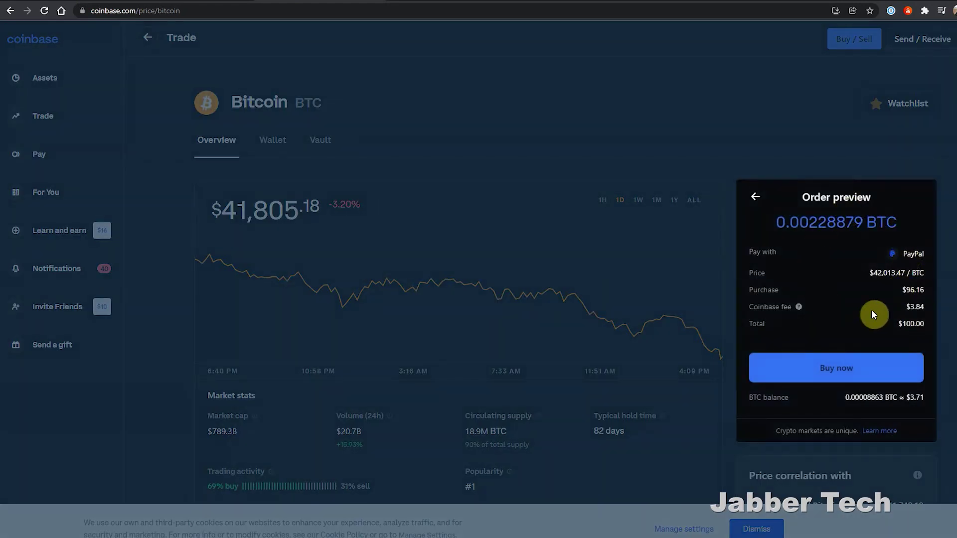
click(754, 197)
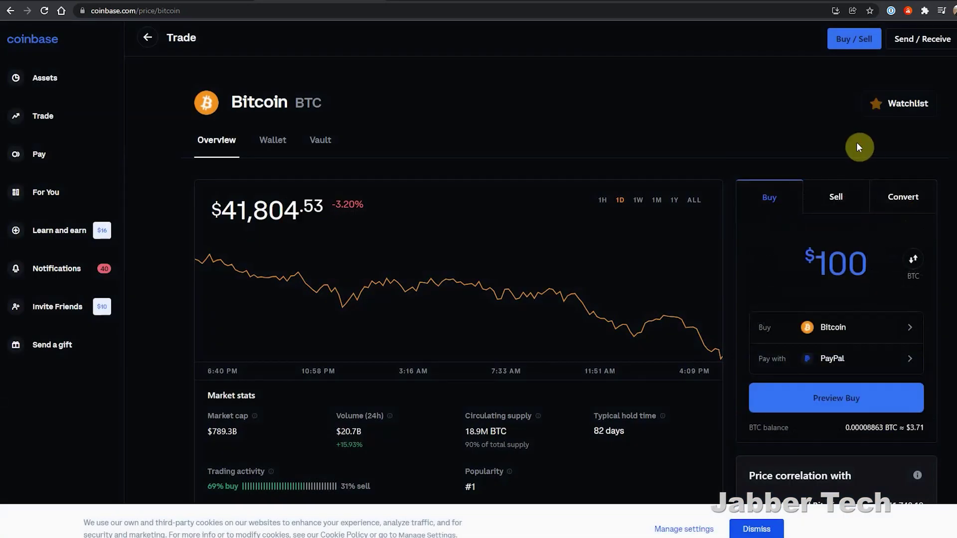
click(924, 39)
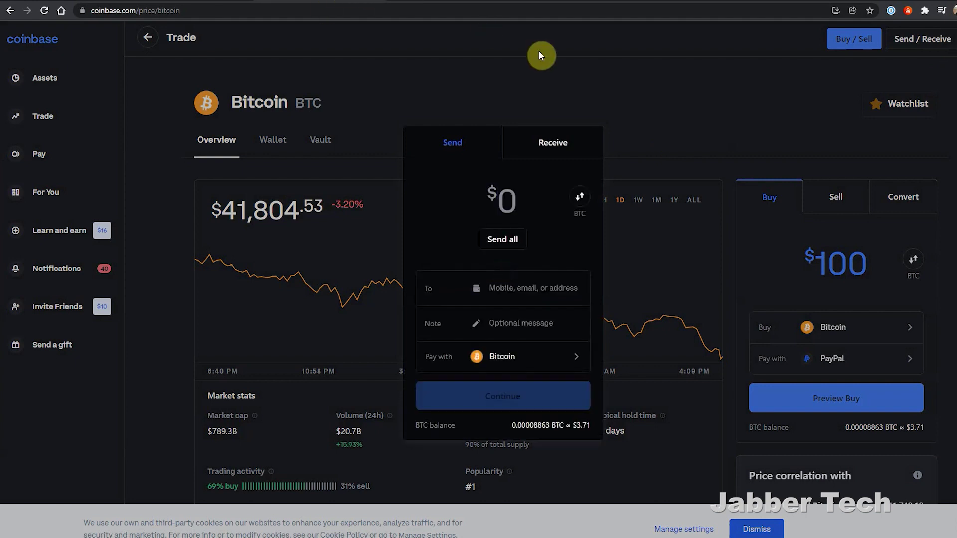
click(586, 89)
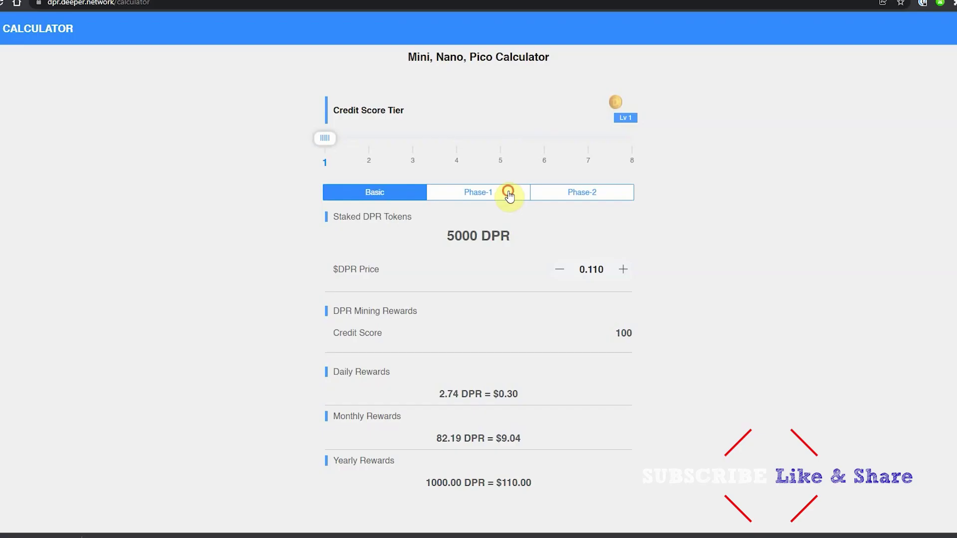
Compare the Phase-1, Phase-2 and Basic rewards at credit score tier 1, and highlight the yearly rewards for Basic
click(508, 193)
click(596, 195)
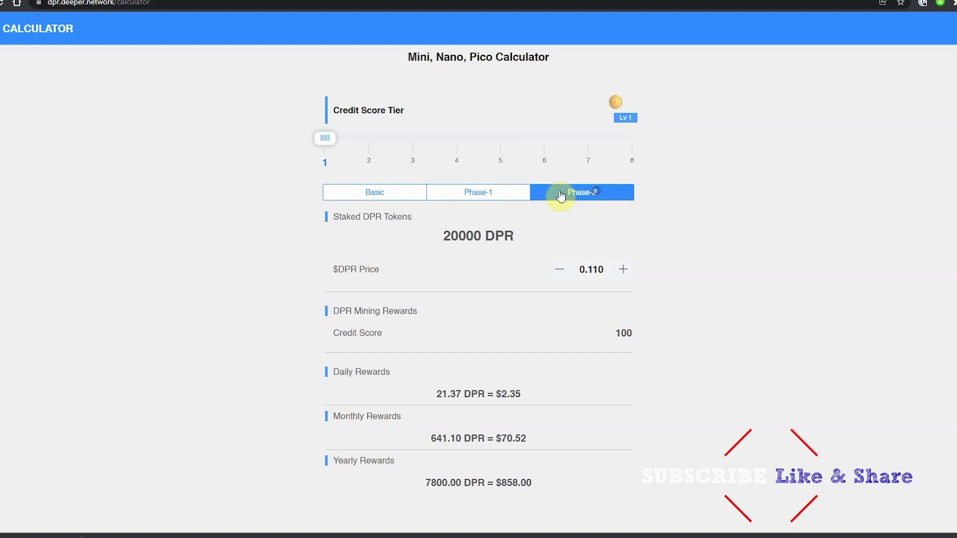
click(397, 197)
drag(325, 138, 338, 152)
drag(532, 482, 422, 486)
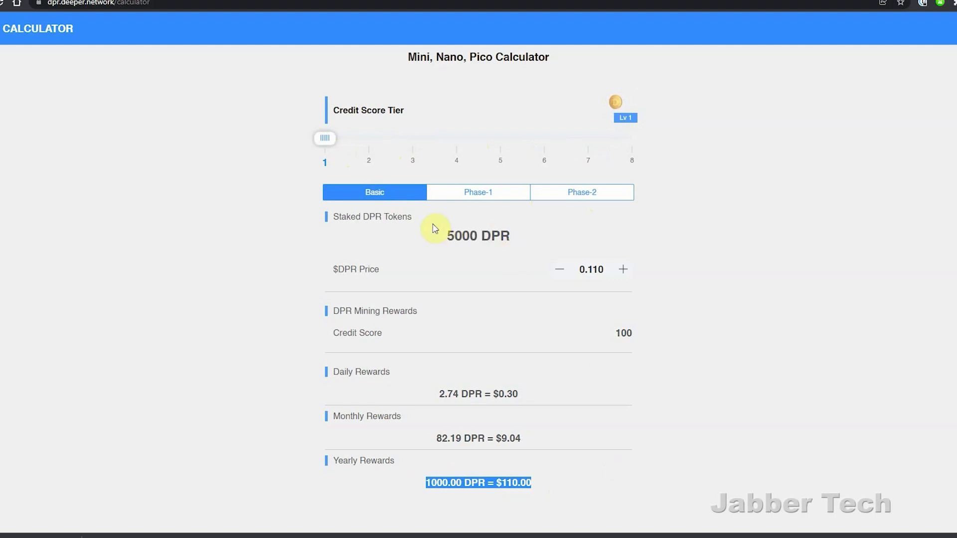
Set the credit score tier to 2 and highlight its yearly rewards and staked DPR tokens
click(369, 166)
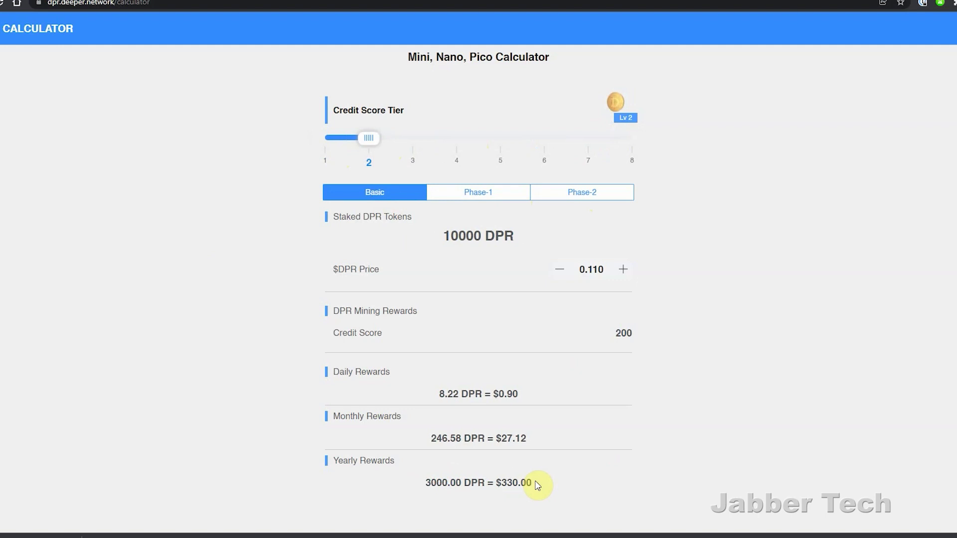
drag(538, 486, 425, 488)
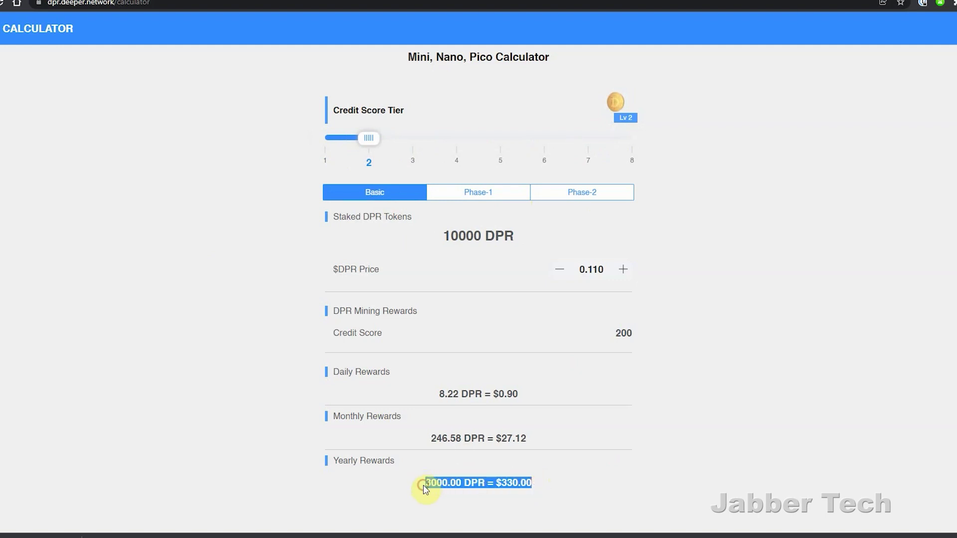
drag(513, 233, 444, 248)
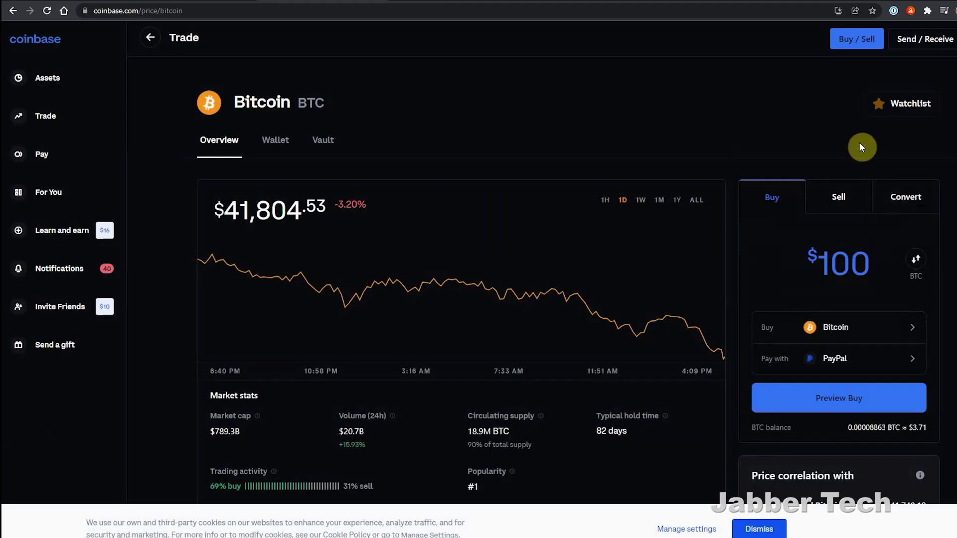
View the Send form on the Coinbase Bitcoin page and close it
click(927, 40)
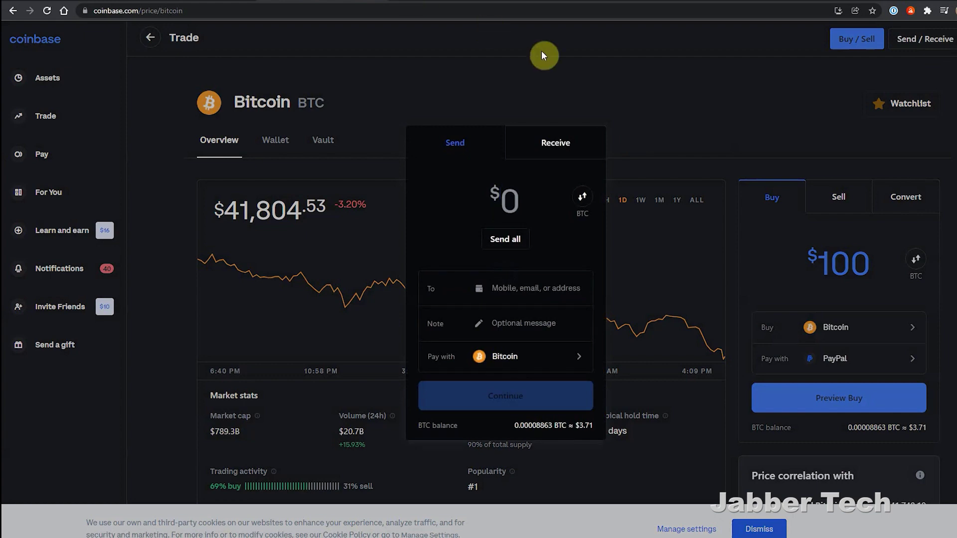
click(589, 90)
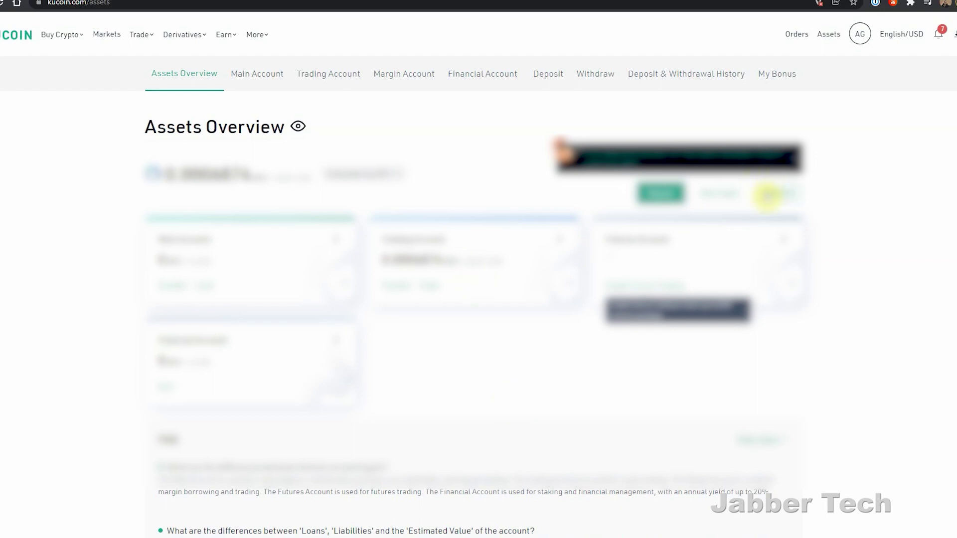
Start a cryptocurrency deposit in KuCoin and select BTC (Bitcoin) as the coin
click(664, 195)
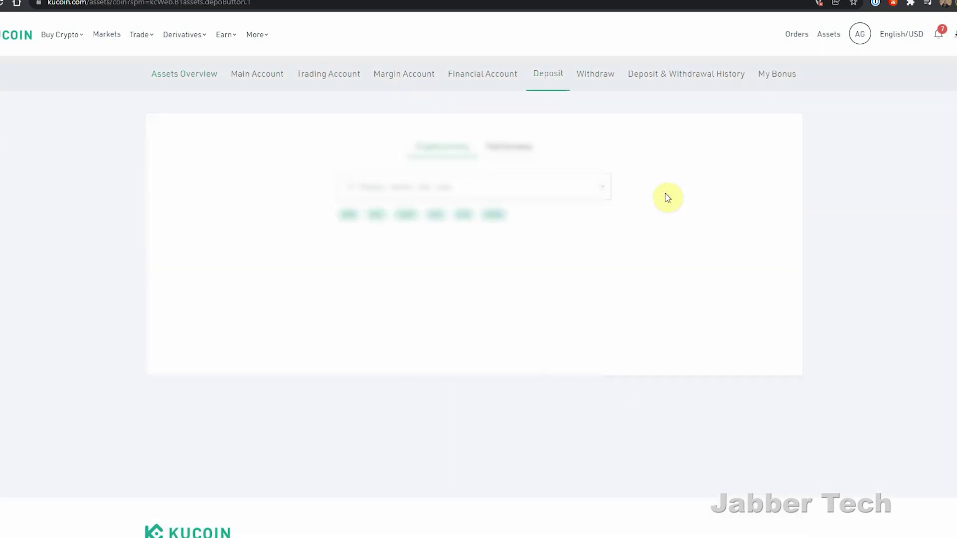
click(422, 193)
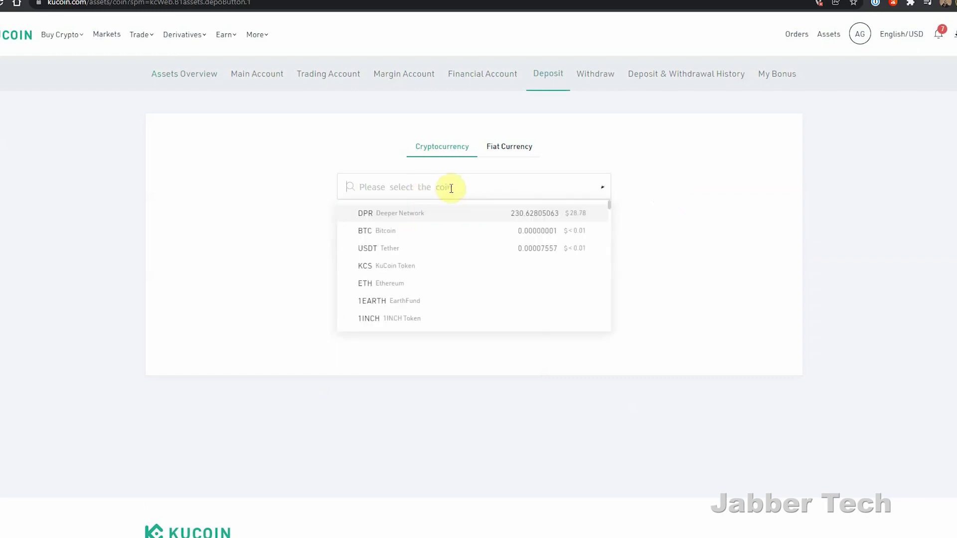
click(403, 232)
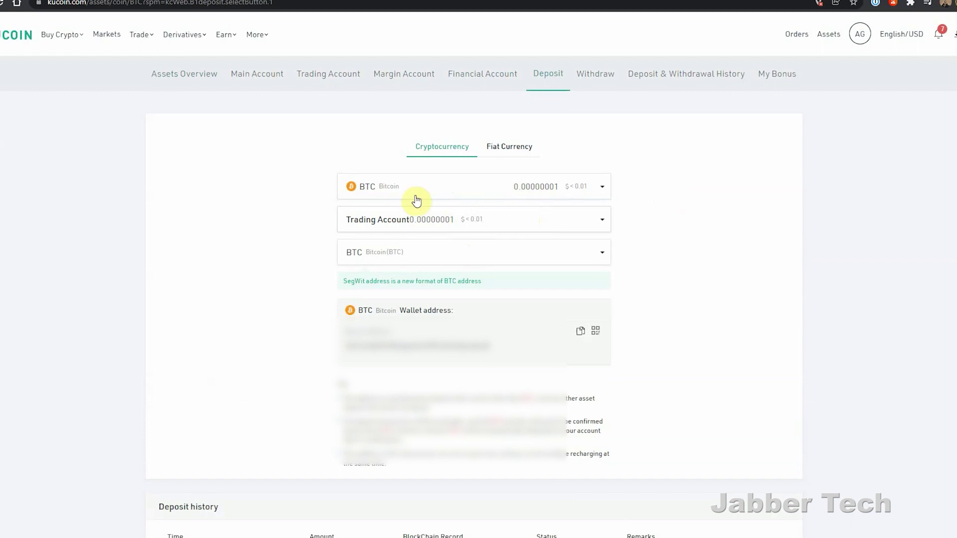
Check the deposit account options, keep Trading Account, and copy the BTC wallet address
click(458, 223)
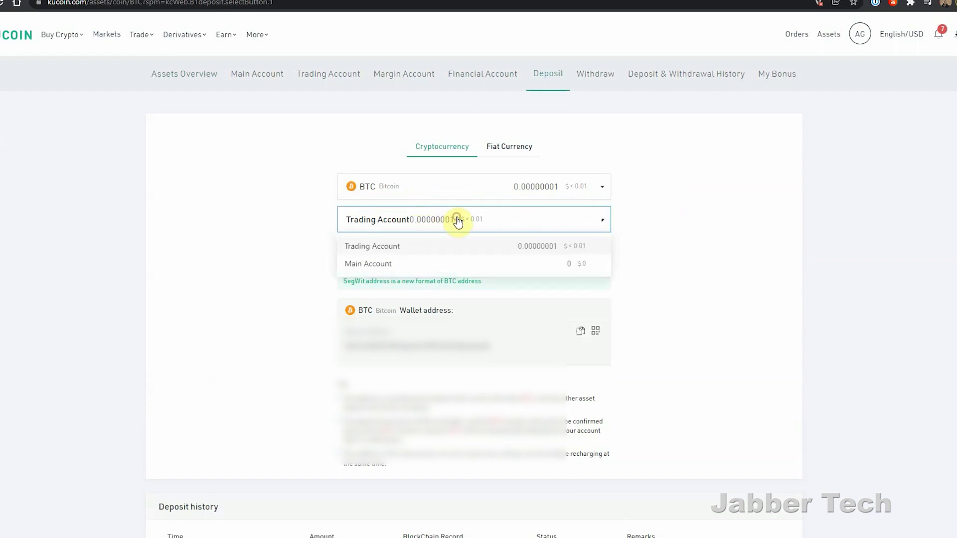
click(459, 223)
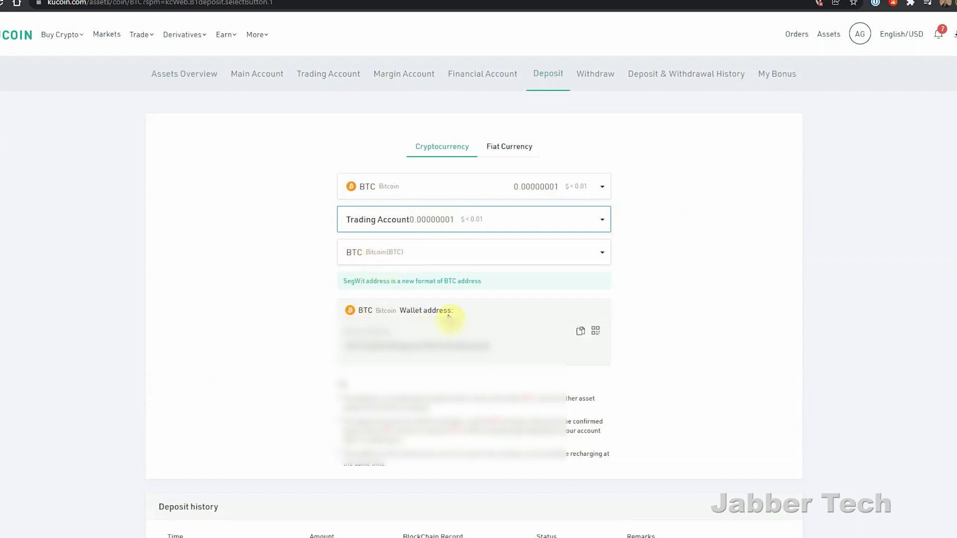
click(579, 332)
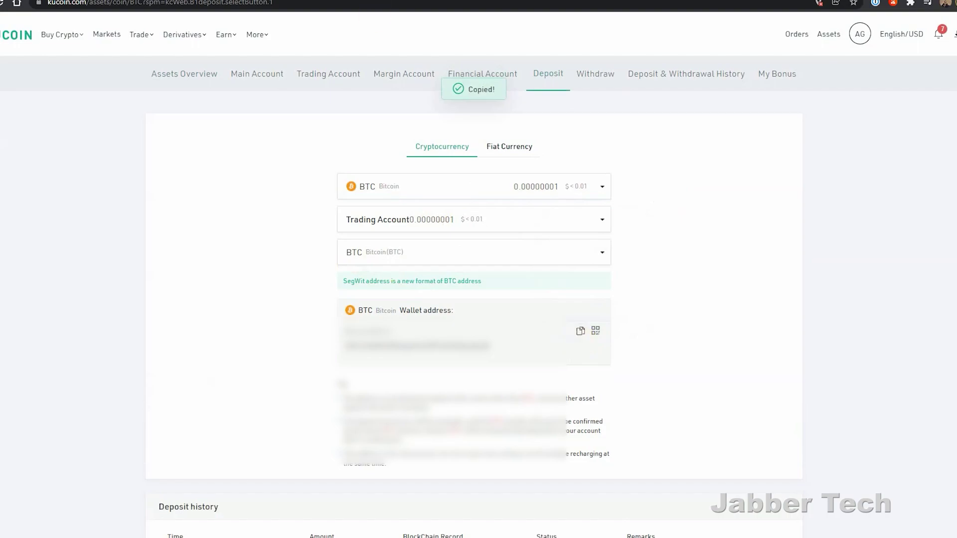
Switch to Coinbase and paste the copied KuCoin BTC deposit address as the recipient of a Bitcoin send
click(498, 1)
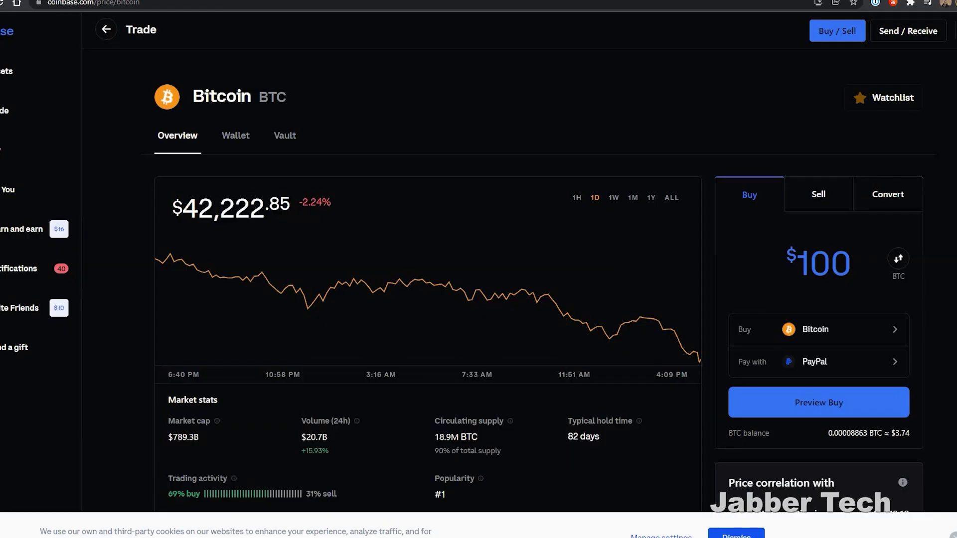
click(891, 33)
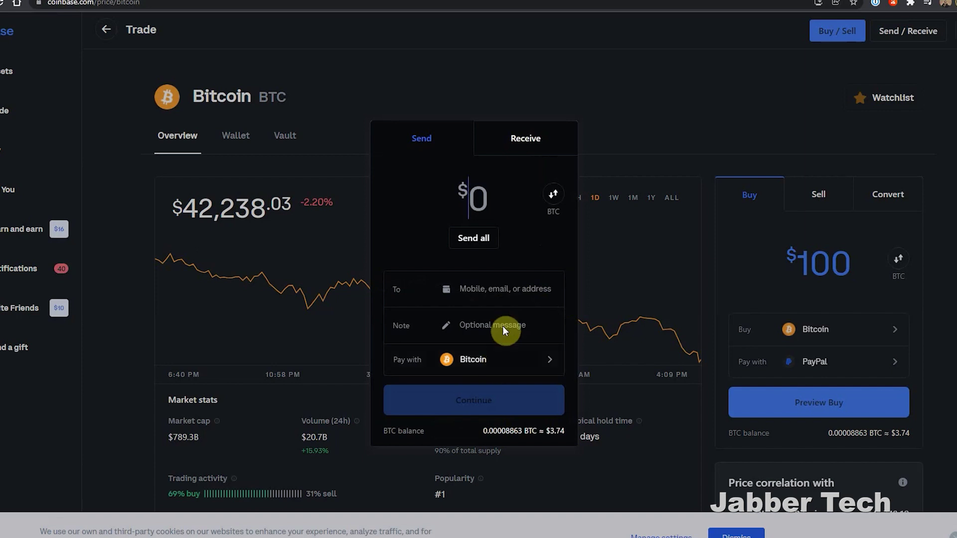
click(498, 285)
right_click(497, 285)
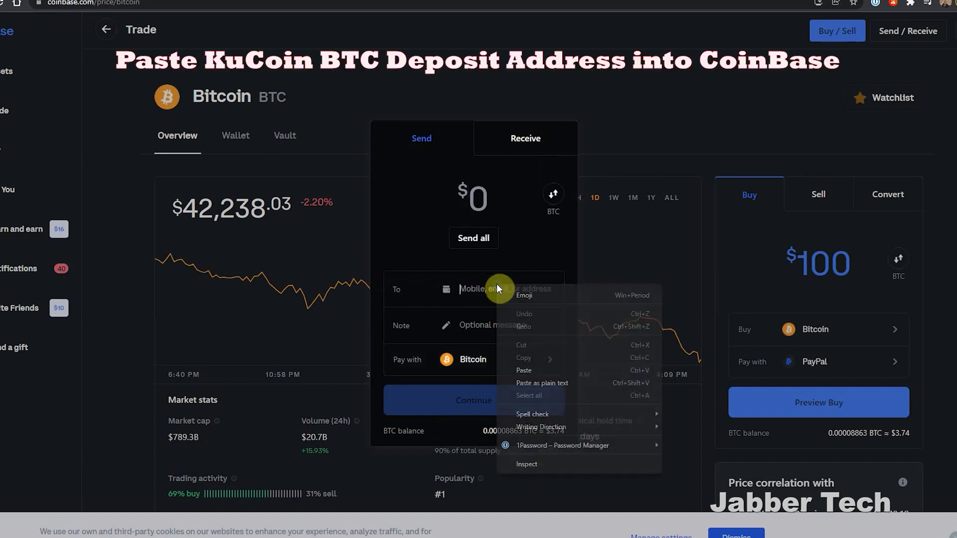
click(545, 363)
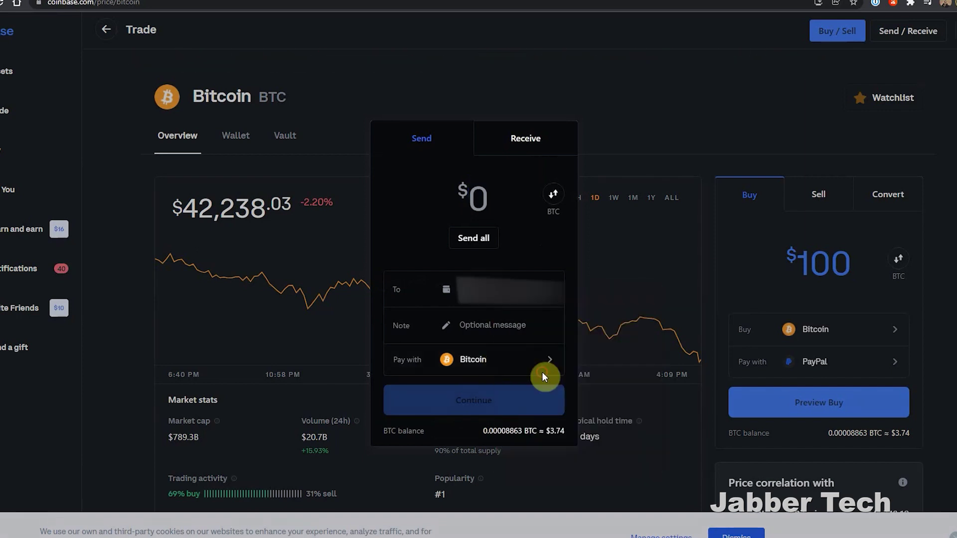
click(536, 338)
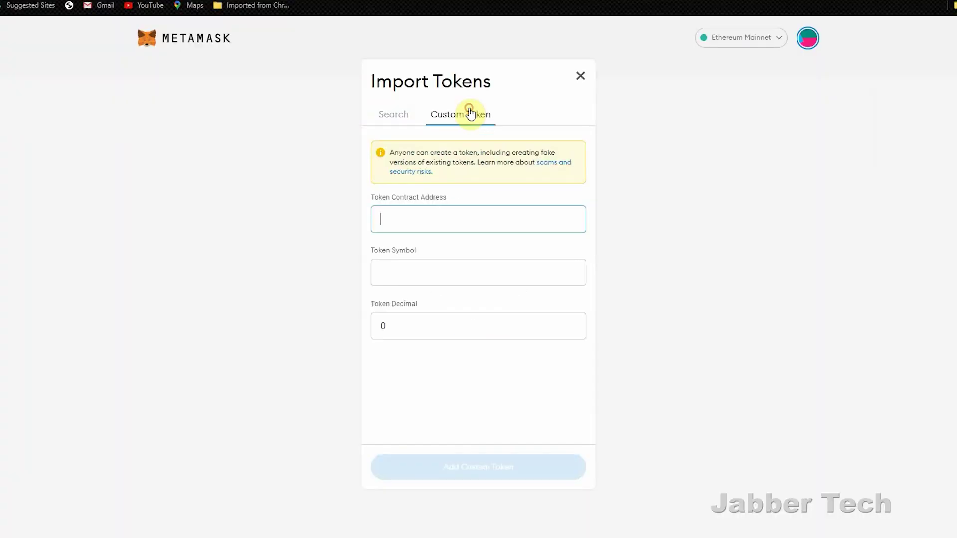
Paste the DPR token contract address into MetaMask's custom token form and try to edit the token decimal value
key(ctrl+v)
click(408, 330)
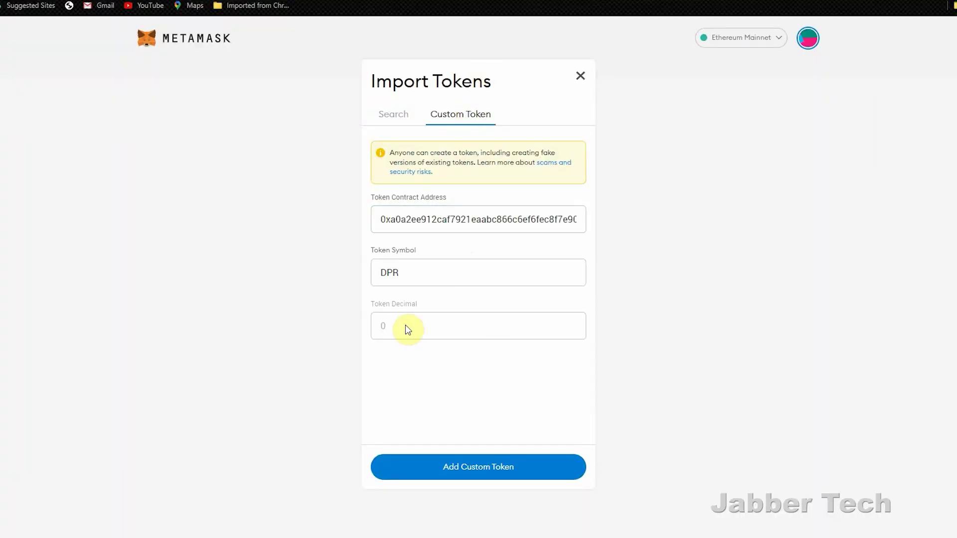
click(387, 329)
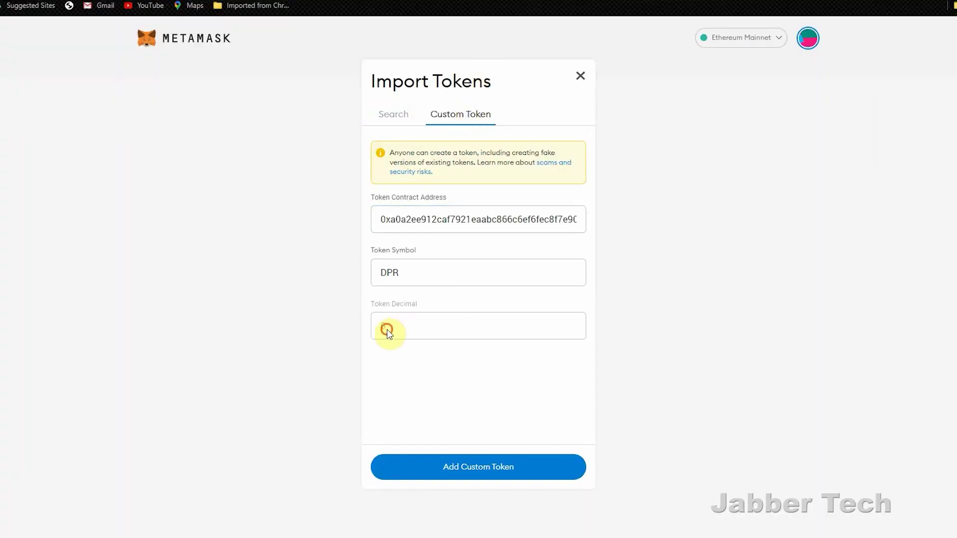
double_click(391, 326)
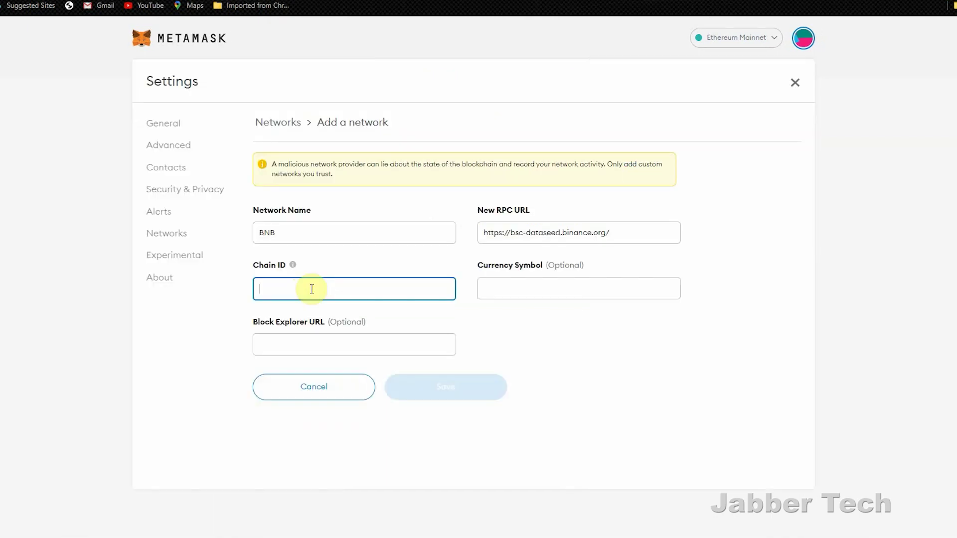
Set the chain ID of the new BNB network to 56
text(56)
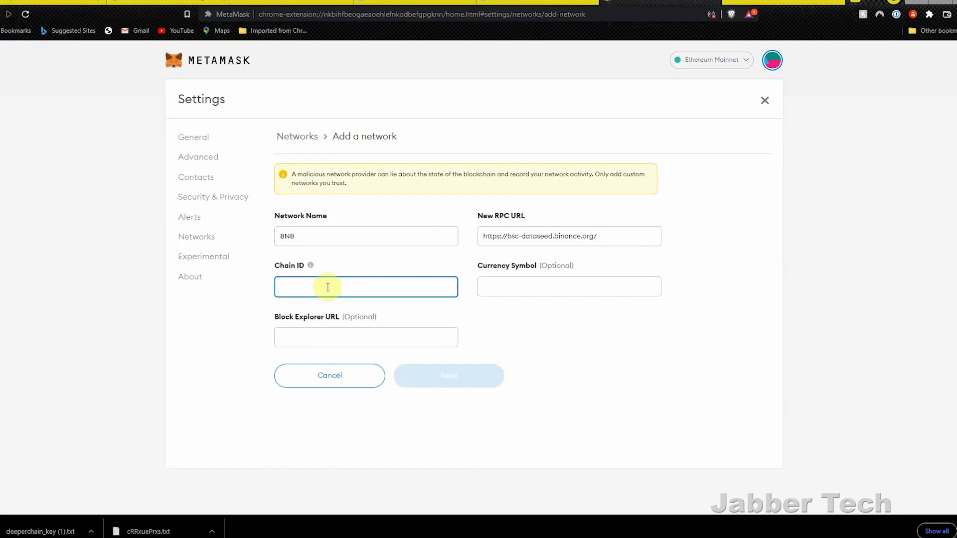
text(56)
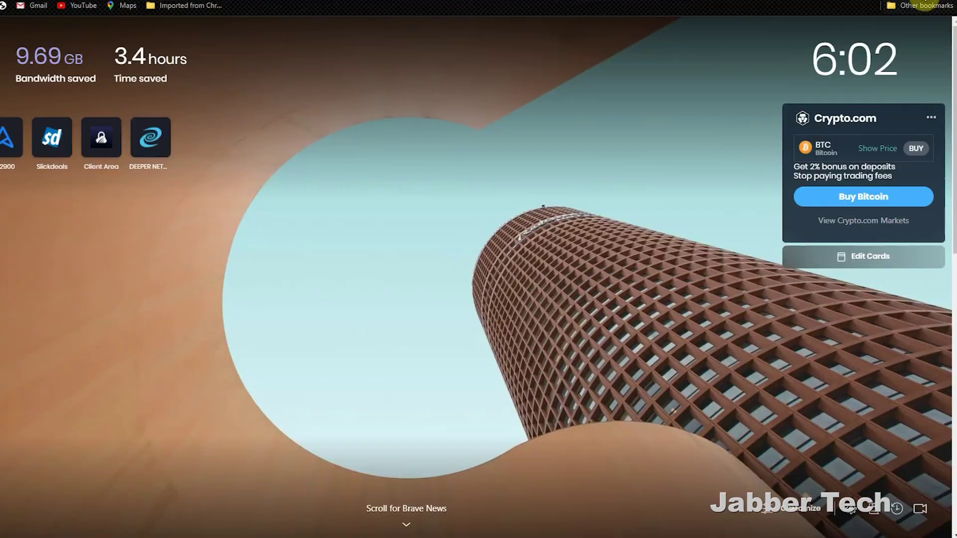
Open the MetaMask wallet extension in the browser
click(929, 14)
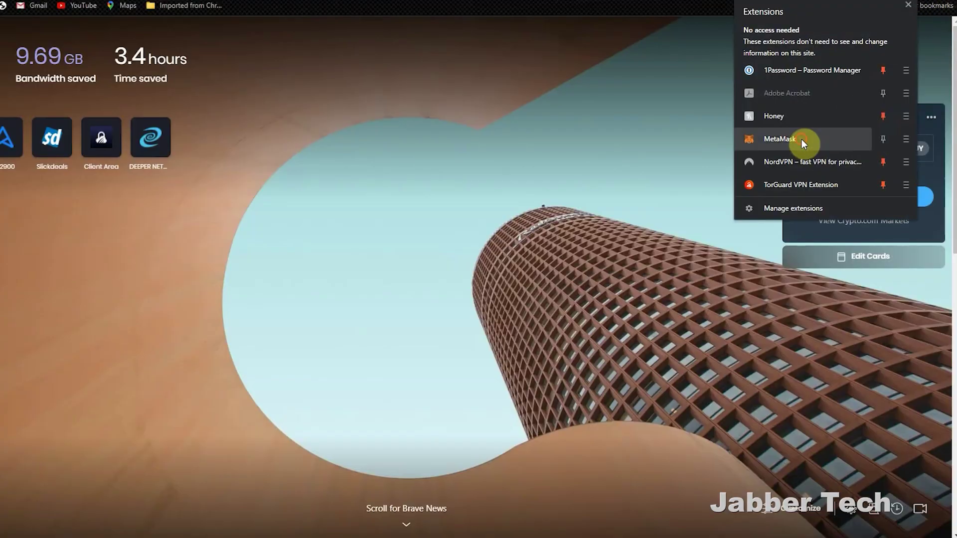
click(801, 139)
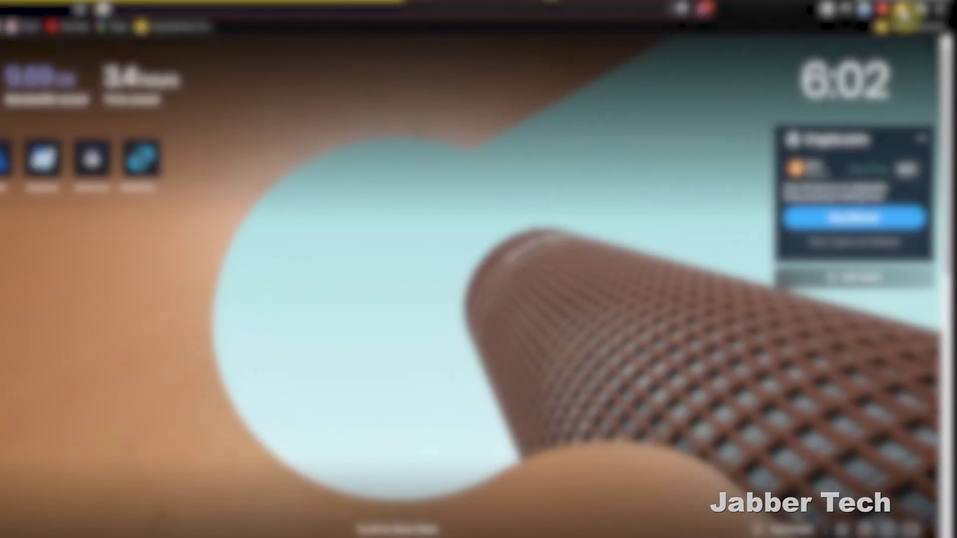
click(901, 8)
click(791, 160)
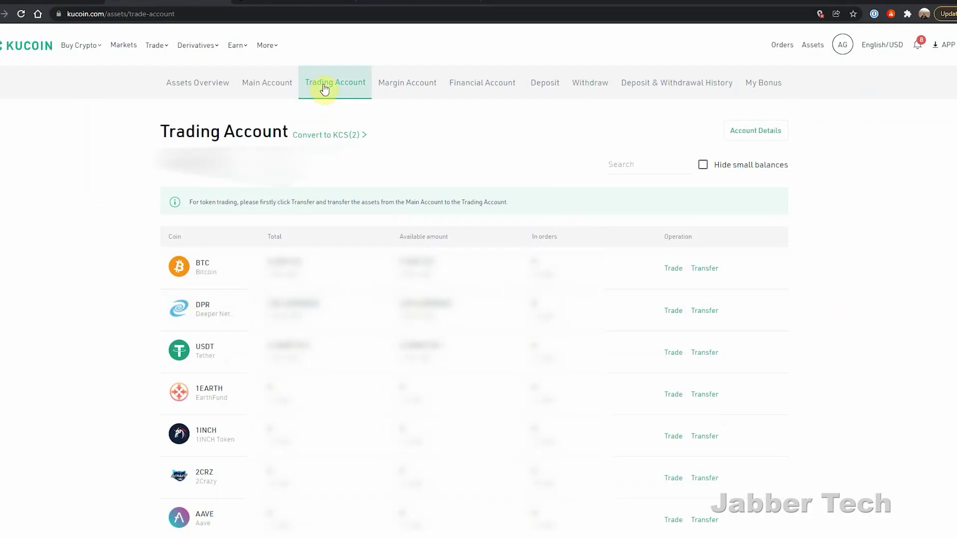
Switch to KuCoin, open Spot Trading, and enter the six-digit trading password
mouse_move(155, 45)
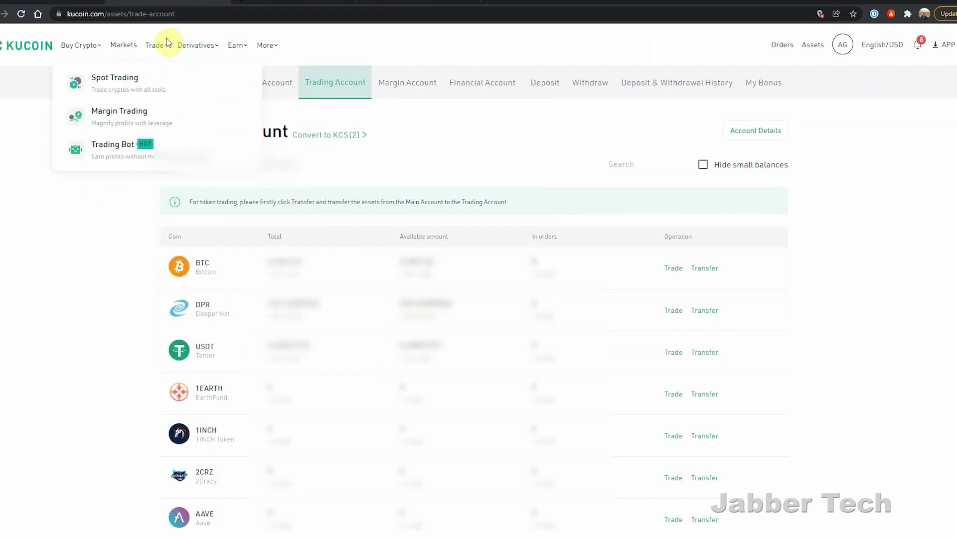
click(136, 80)
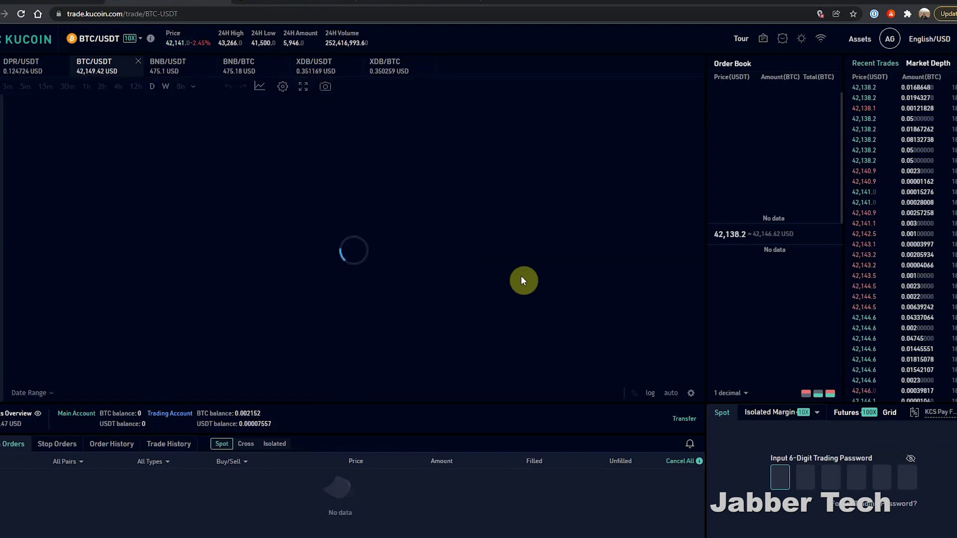
text(******)
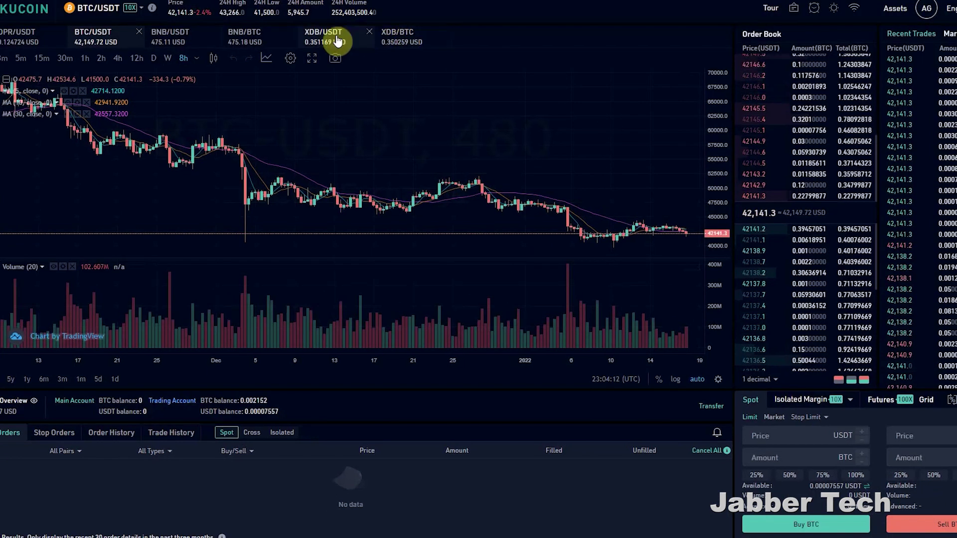
Open the BNB/BTC pair, go through the Stop Limit and Stop Market order types, and choose a Market order
click(268, 43)
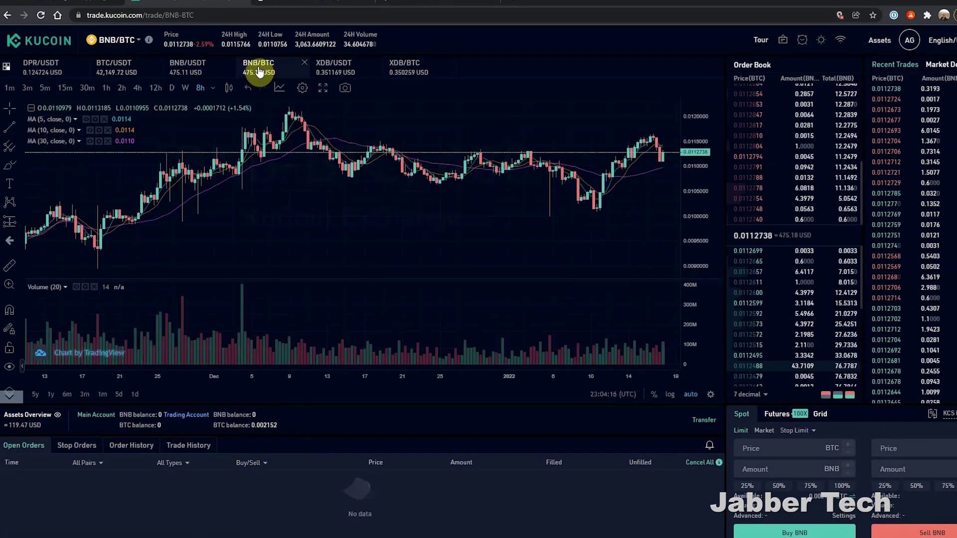
click(804, 440)
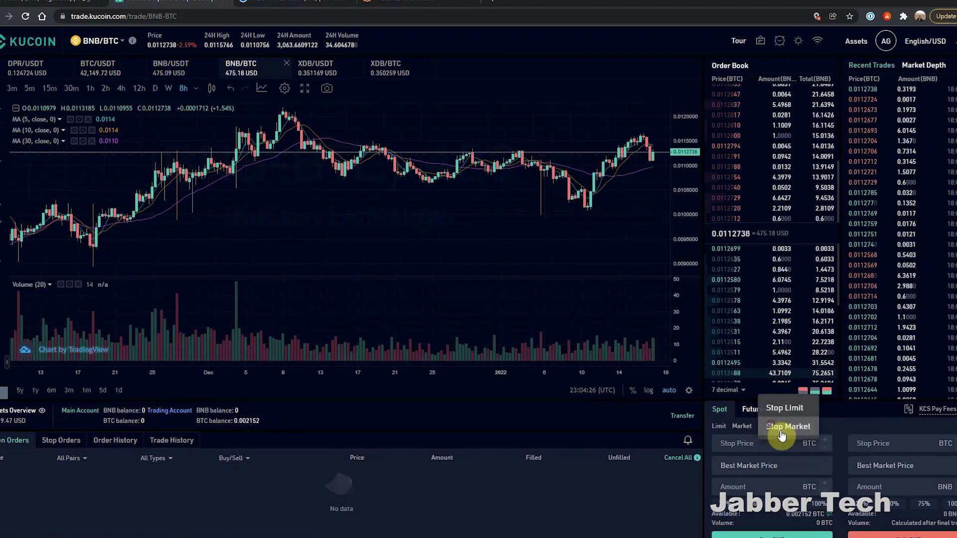
click(785, 408)
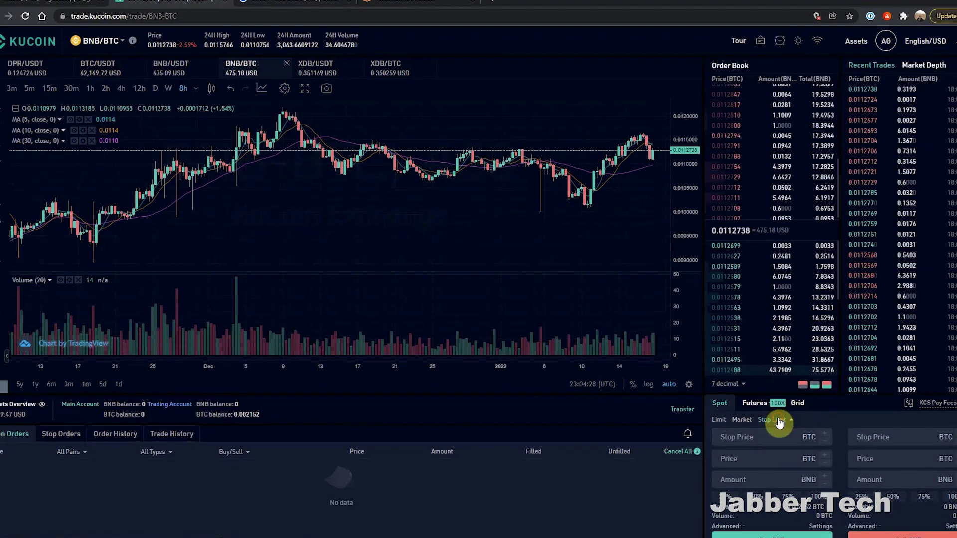
click(779, 422)
click(783, 439)
click(746, 432)
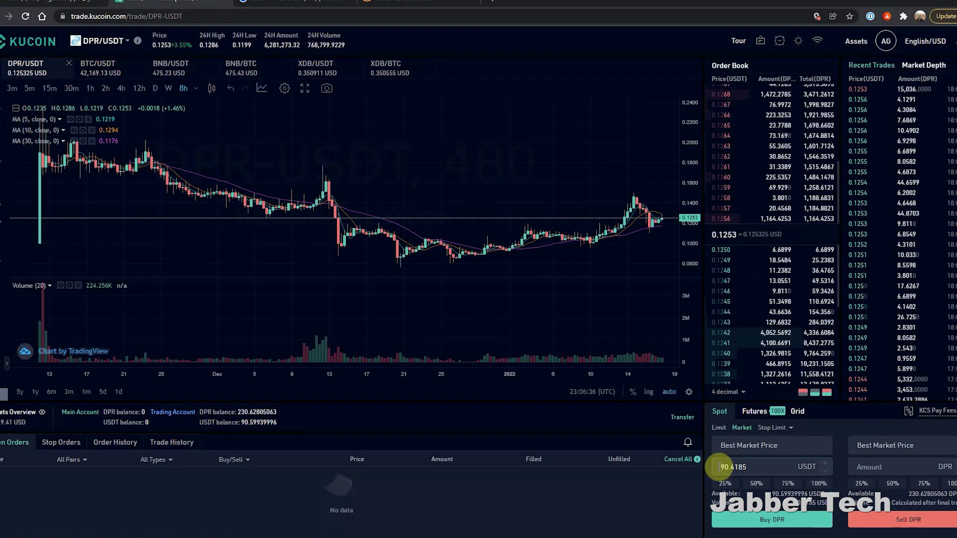
Select the USDT amount in the DPR/USDT market buy order and open the Main Account assets
double_click(753, 467)
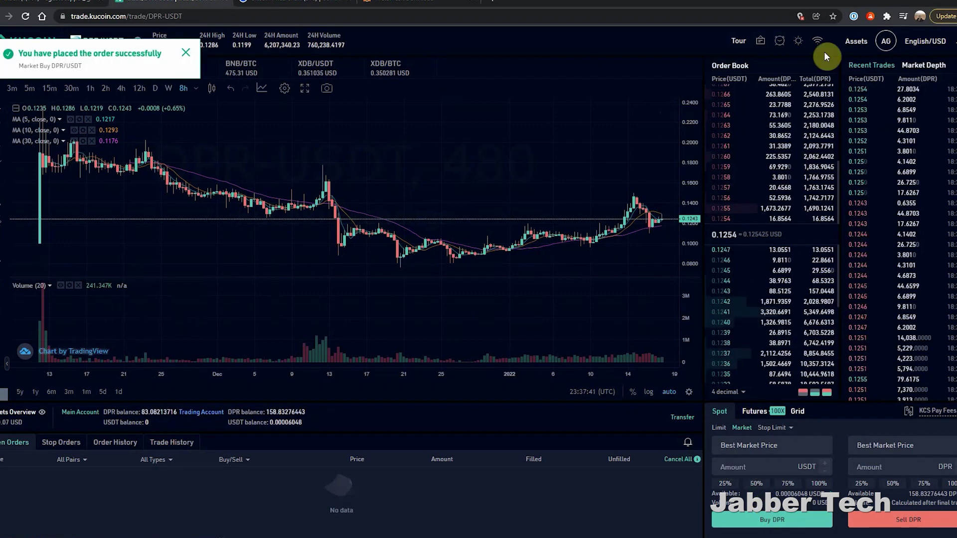
mouse_move(847, 45)
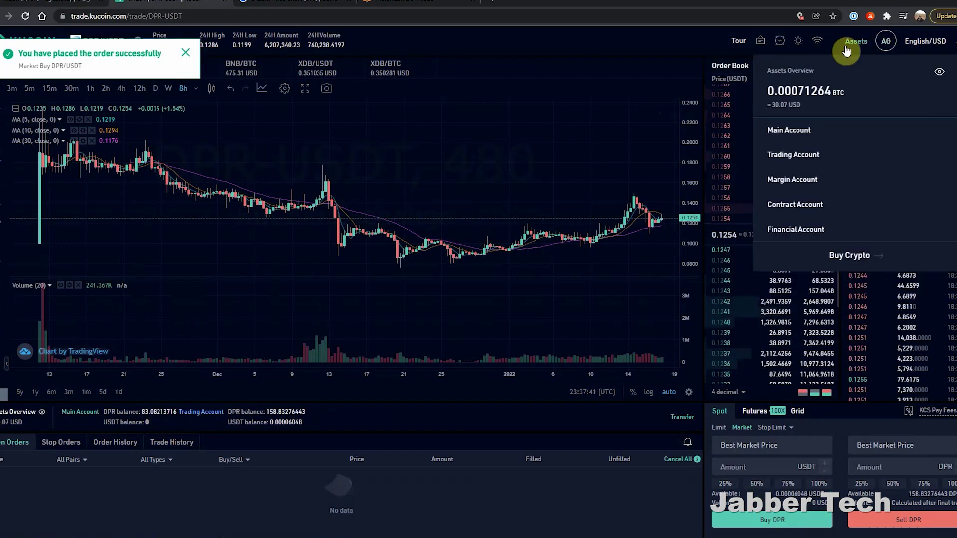
click(826, 133)
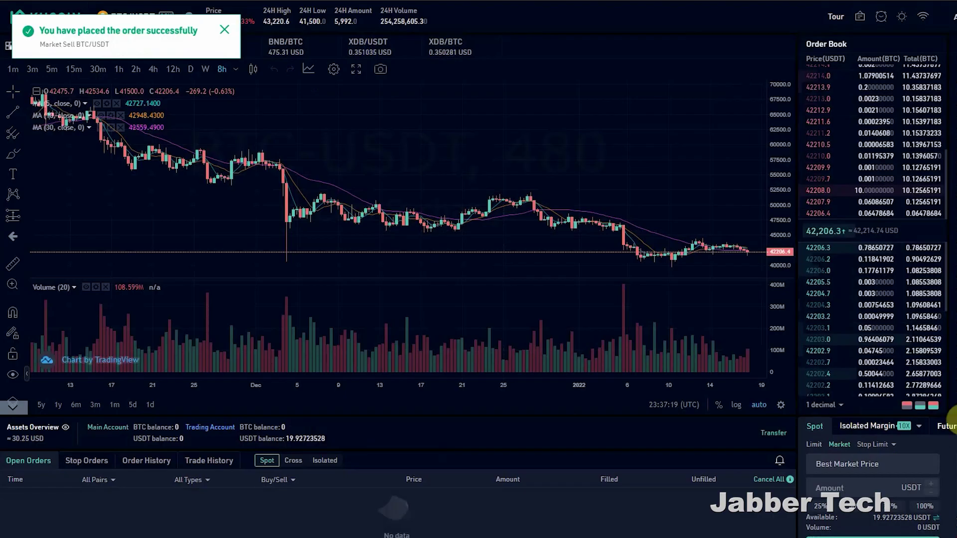
Dismiss the BTC order notice, switch to the DPR/USDT pair, and place a market buy of DPR for 19.8874 USDT
click(224, 30)
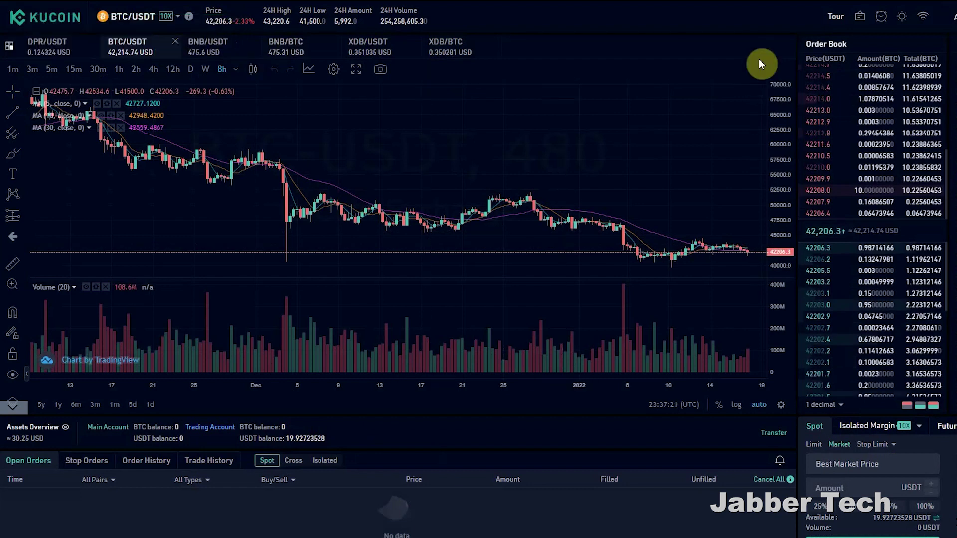
click(45, 48)
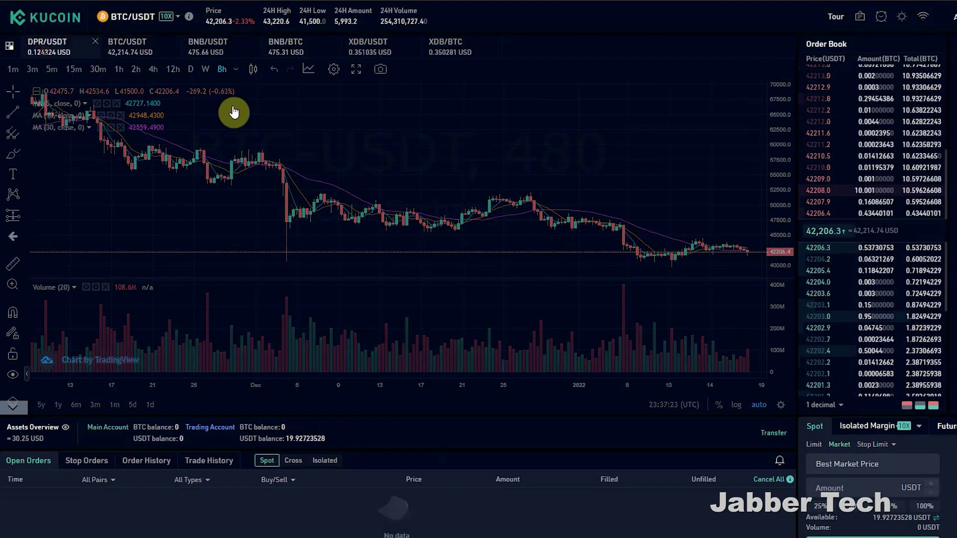
click(928, 507)
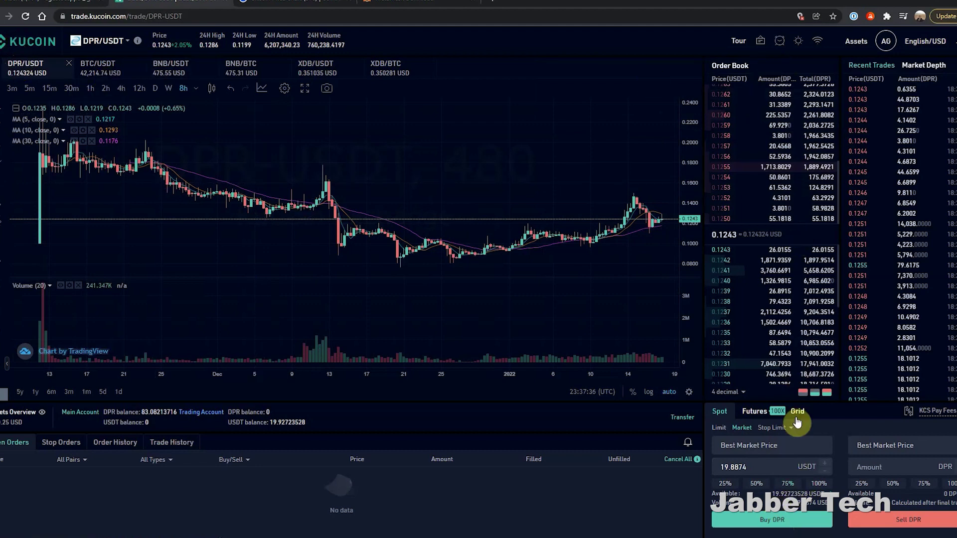
click(773, 520)
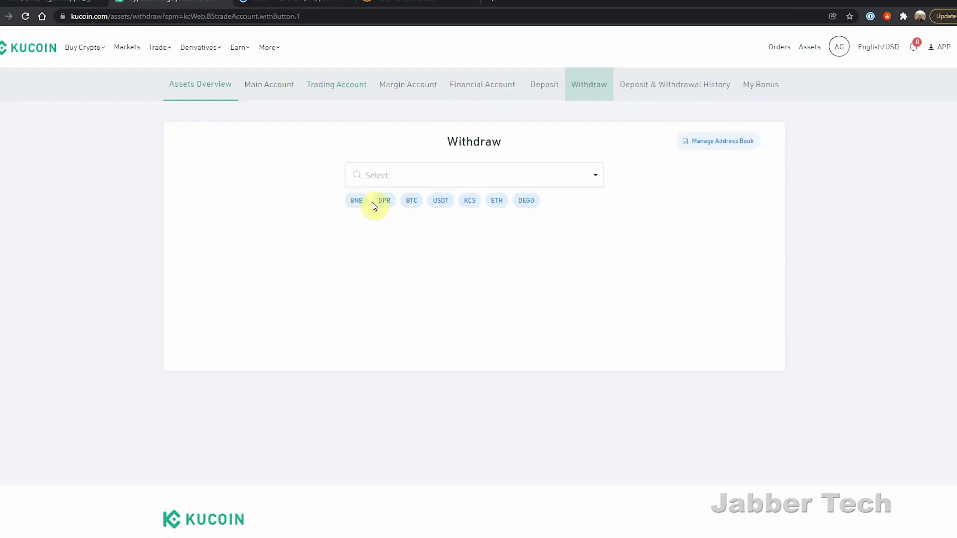
Select DPR (Deeper Network) as the coin to withdraw from KuCoin and copy the Account 1 wallet address from MetaMask
click(380, 201)
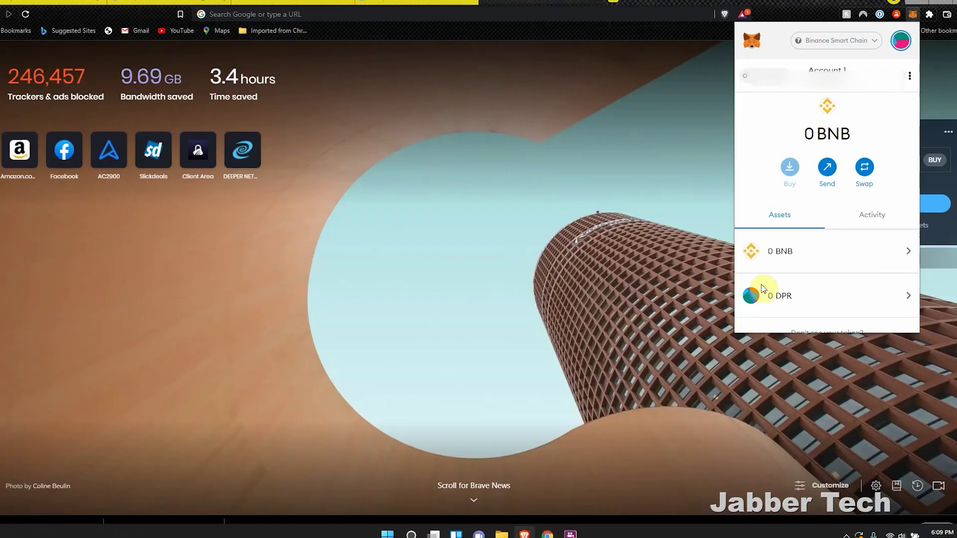
click(842, 75)
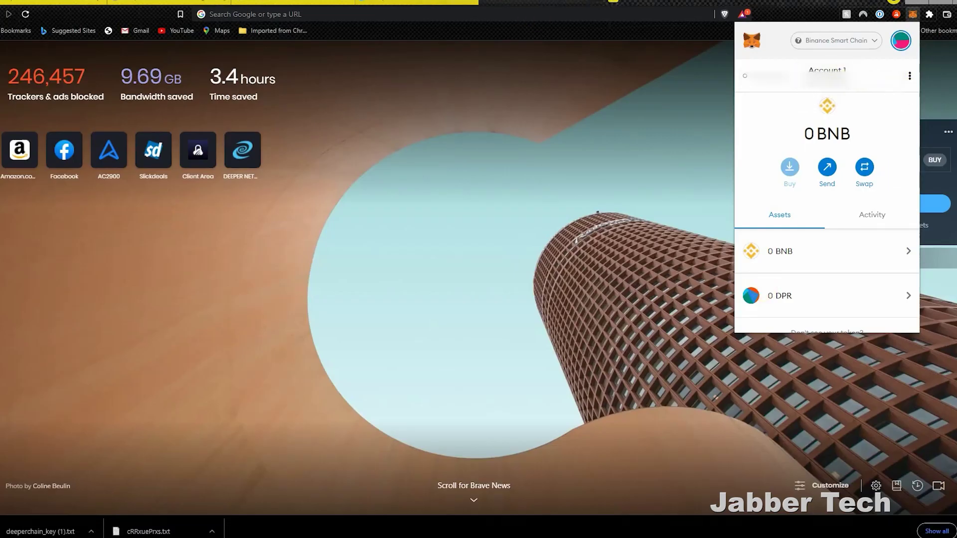
mouse_move(468, 537)
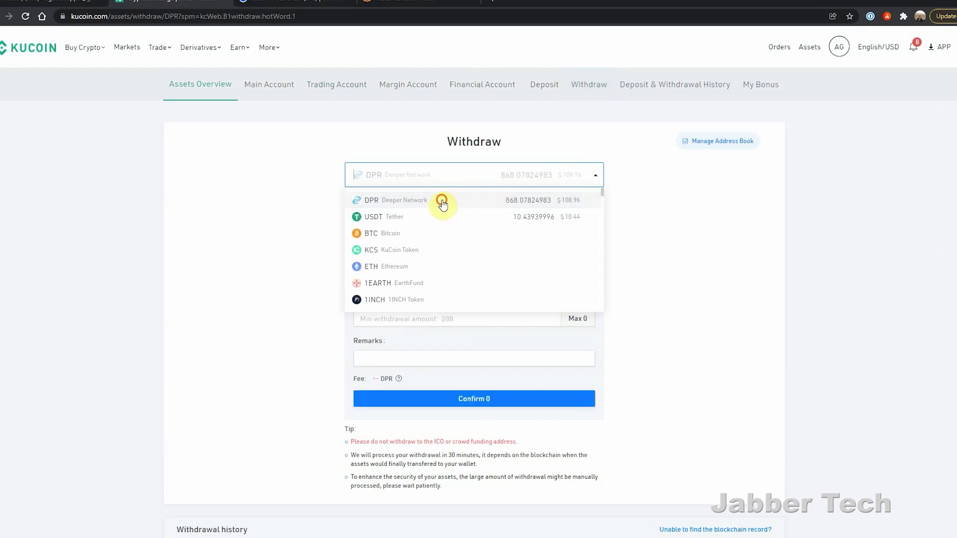
click(449, 202)
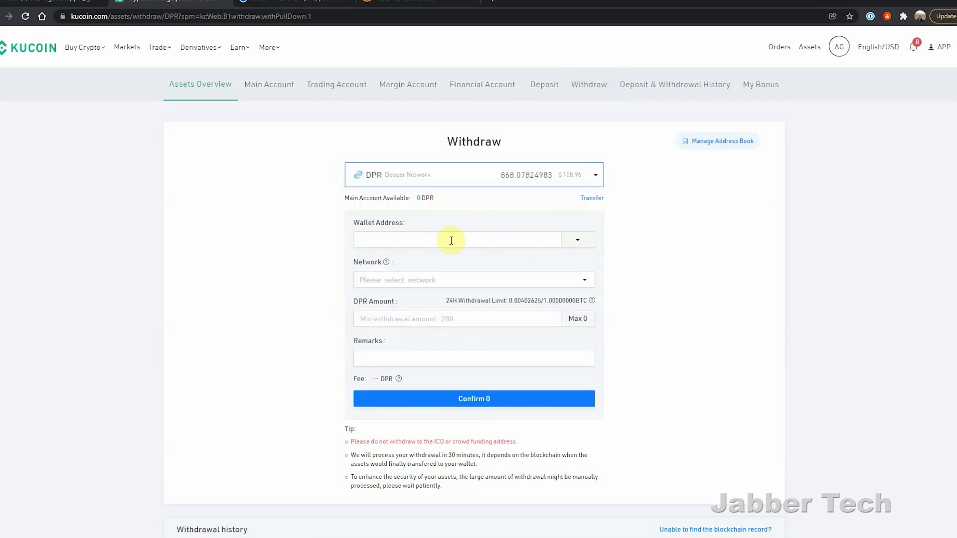
Paste the copied wallet address into the DPR withdrawal form and choose the BSC Binance Smart Chain (BEP20) network
click(523, 241)
key(ctrl+v)
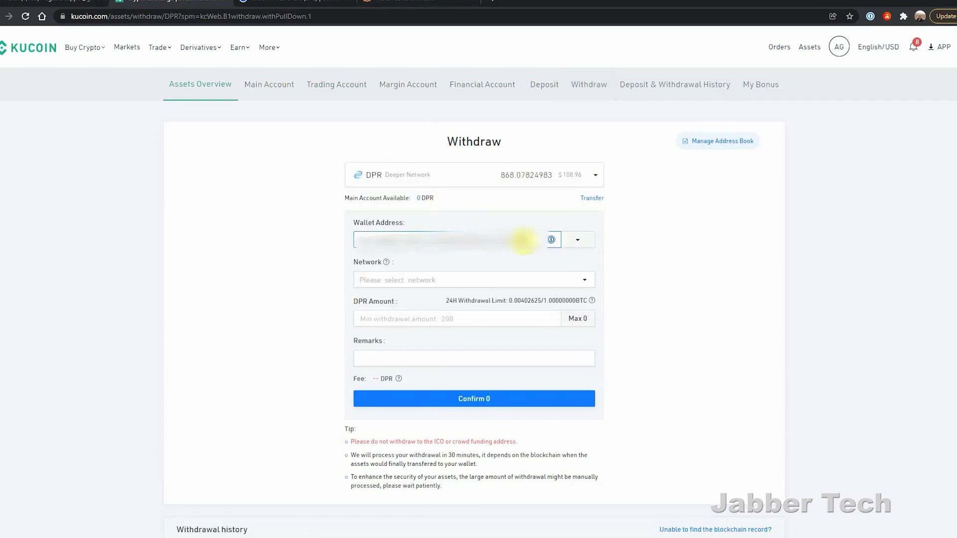
click(537, 281)
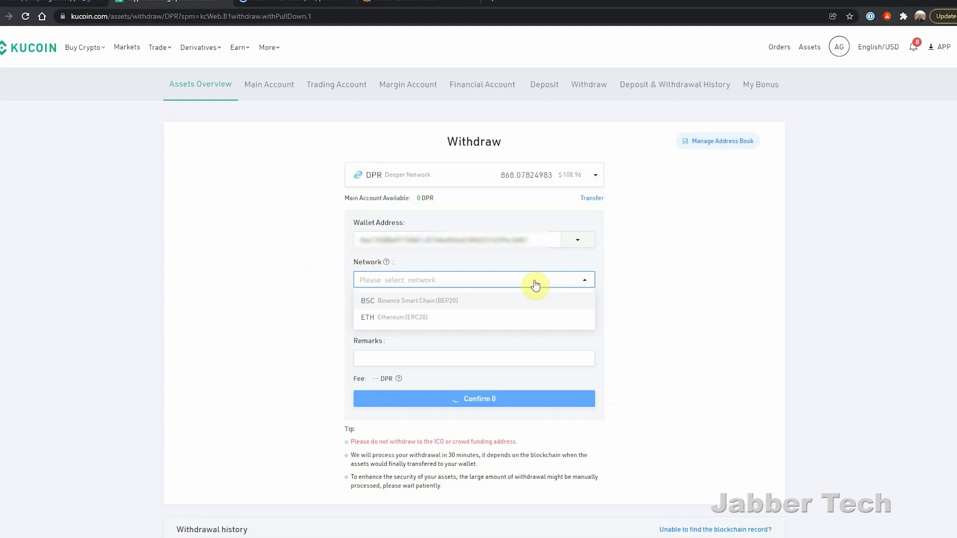
click(393, 304)
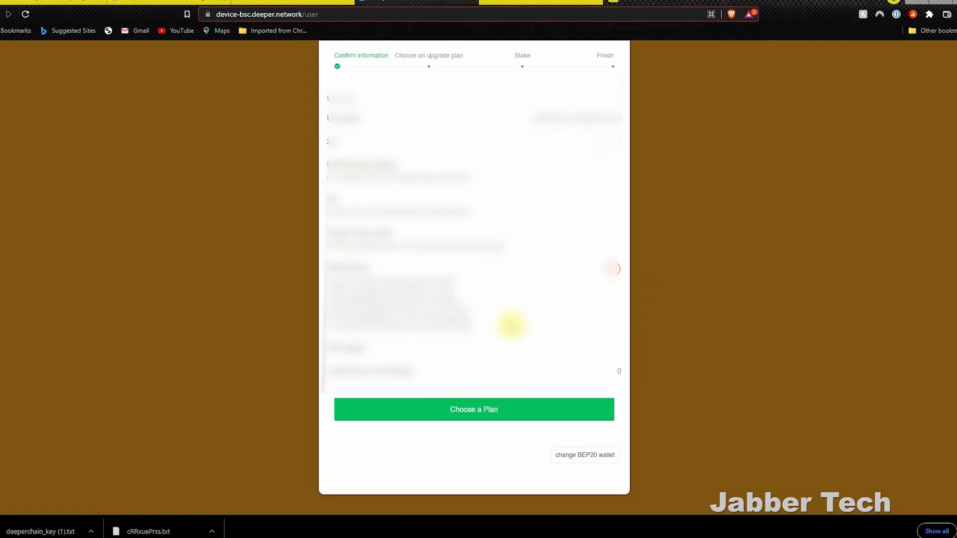
Switch to the Deeper Network device page and choose the plan that only stakes 1000 DPR
click(471, 410)
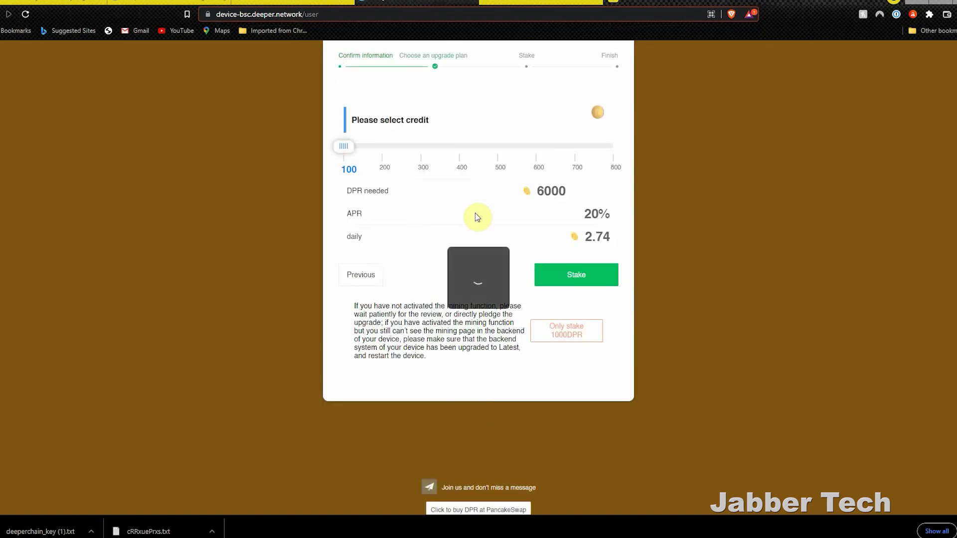
click(561, 329)
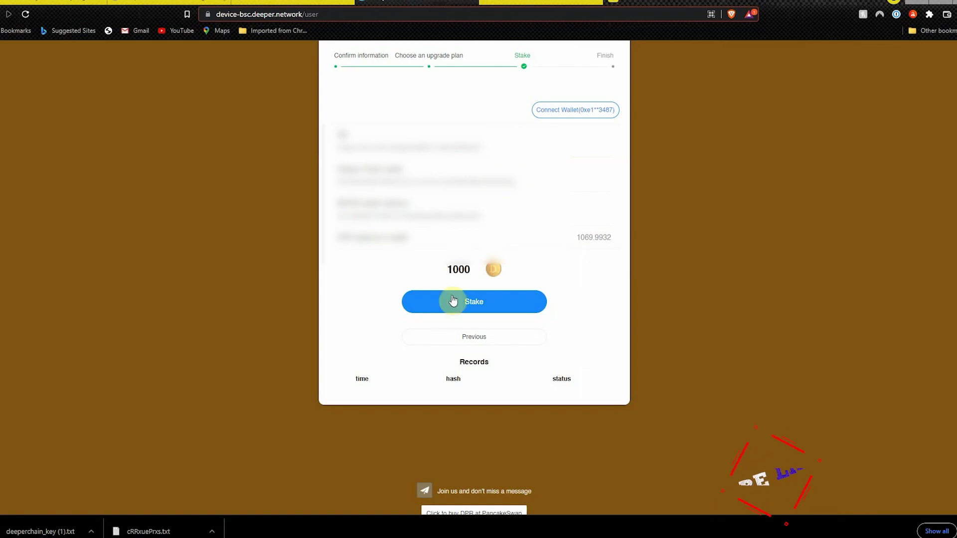
Stake the 1000 DPR, accept the wallet authorization notice, and confirm the DPR access permission in MetaMask
click(453, 300)
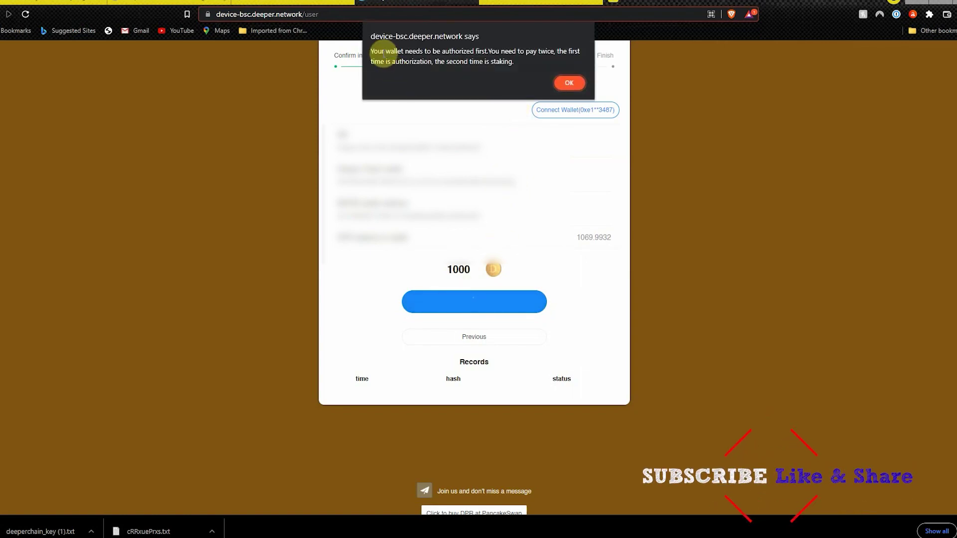
click(568, 83)
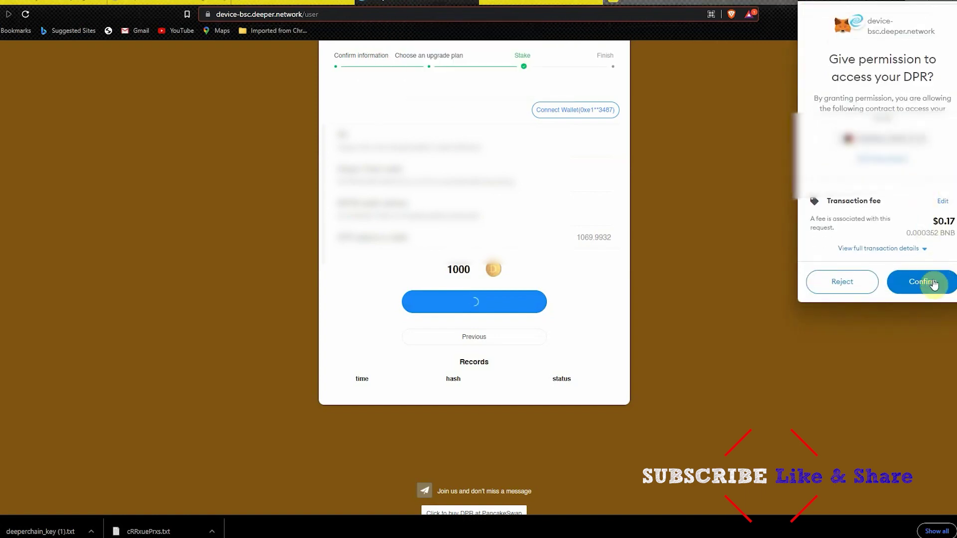
click(934, 282)
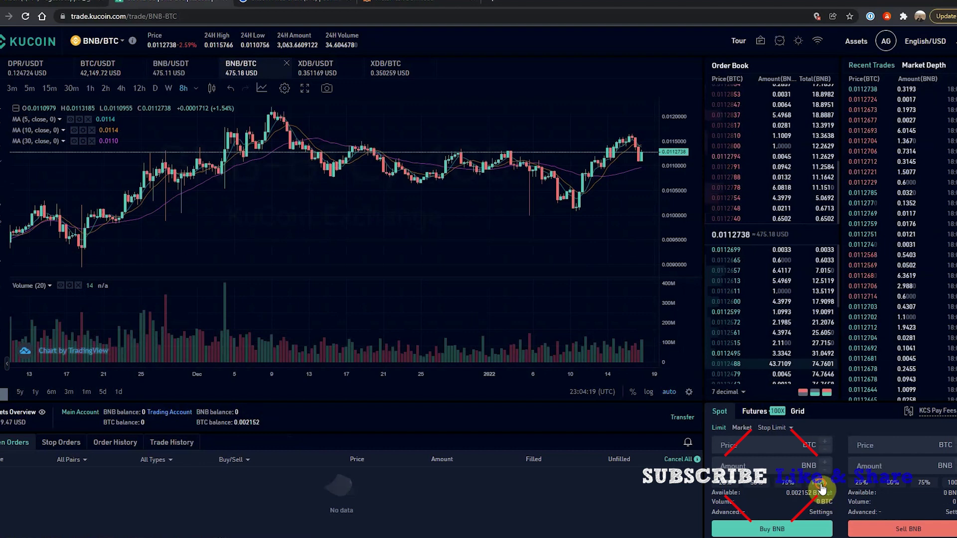
Set the BNB/BTC spot buy order on KuCoin to use 100% of the available BTC
click(819, 484)
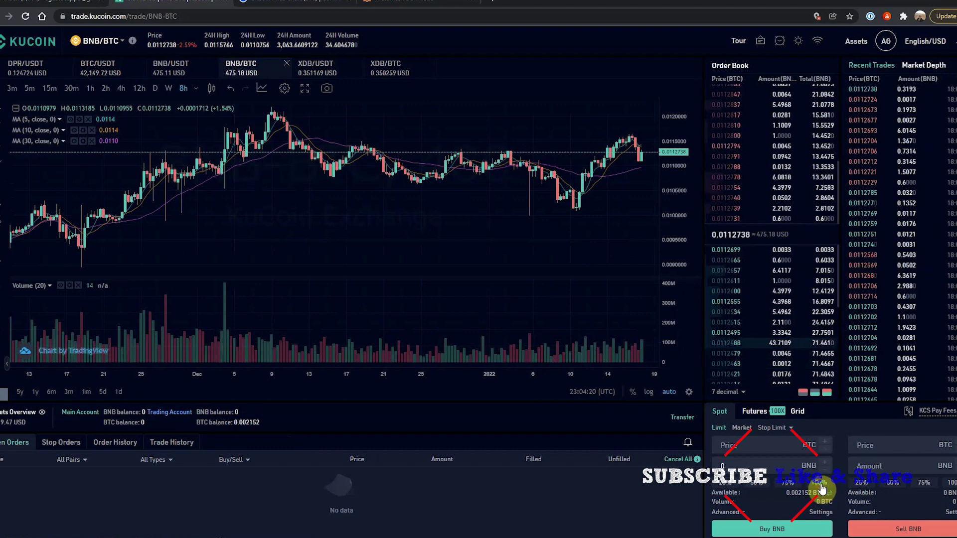
click(866, 445)
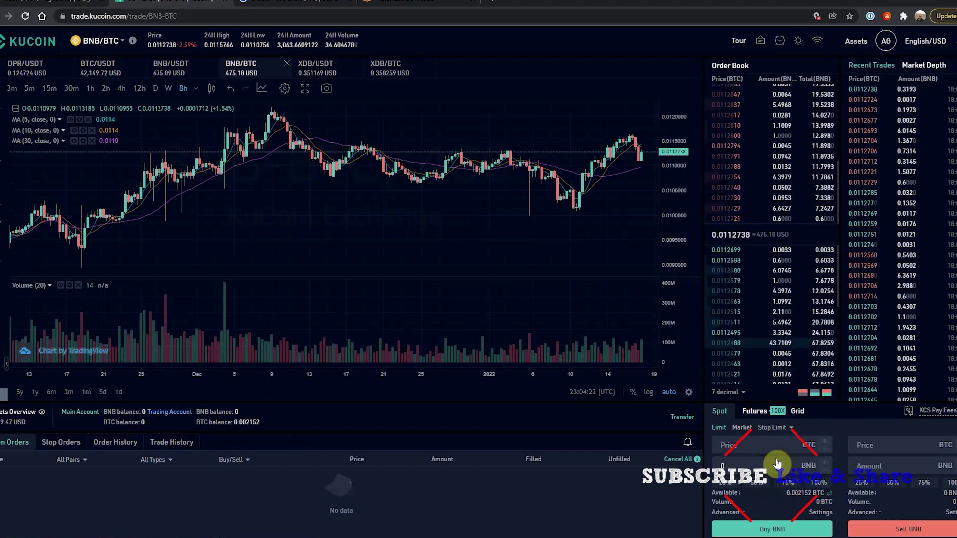
click(776, 430)
click(776, 430)
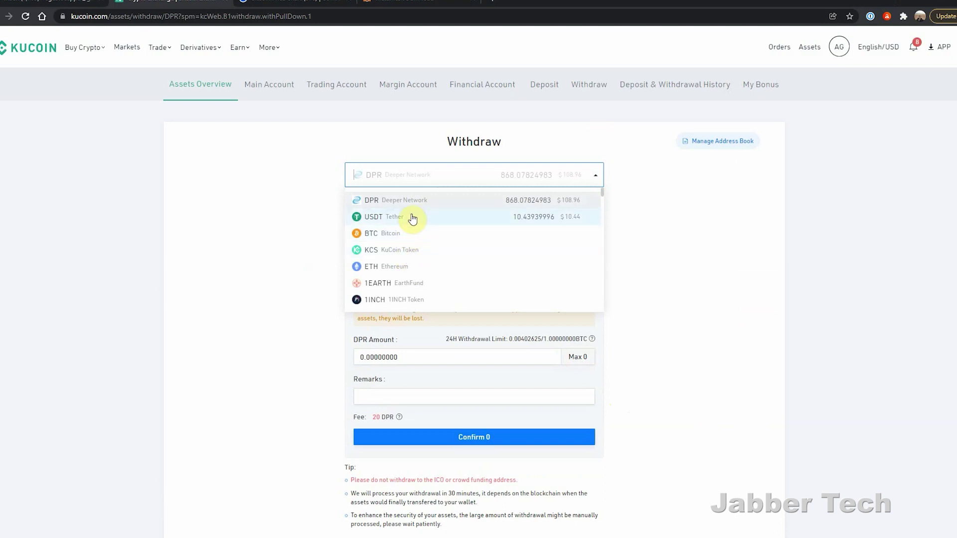
Fill in the KuCoin withdrawal form for BNB with the copied wallet address and submit it
text(bnb)
click(441, 202)
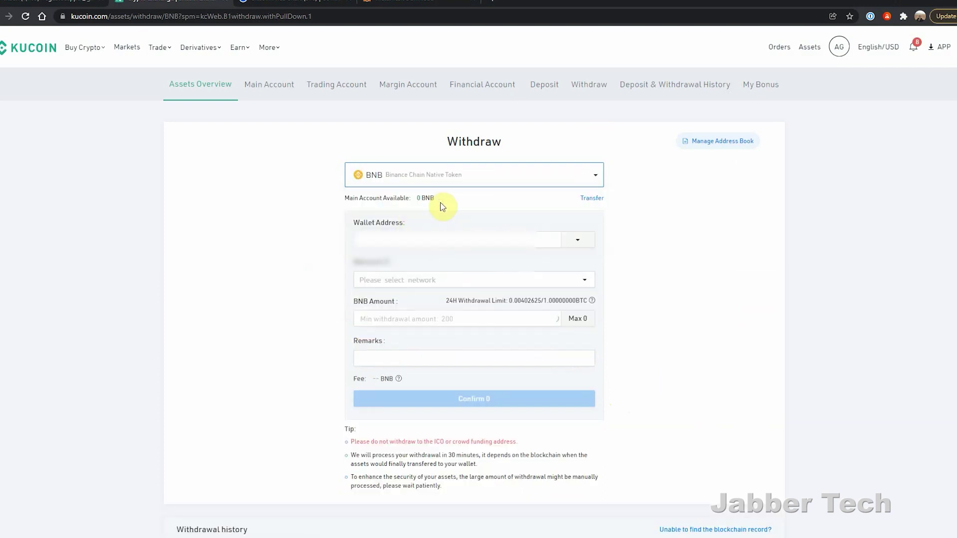
right_click(487, 237)
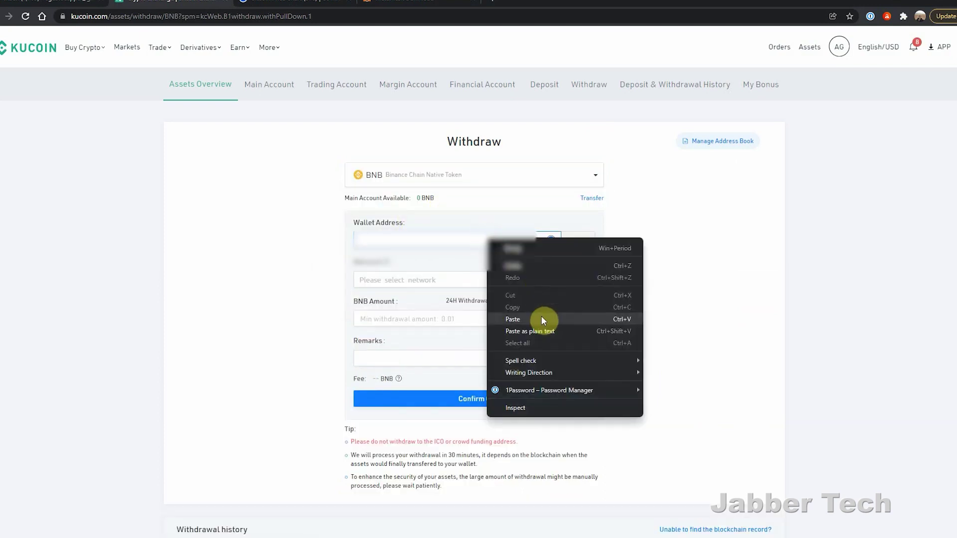
click(545, 259)
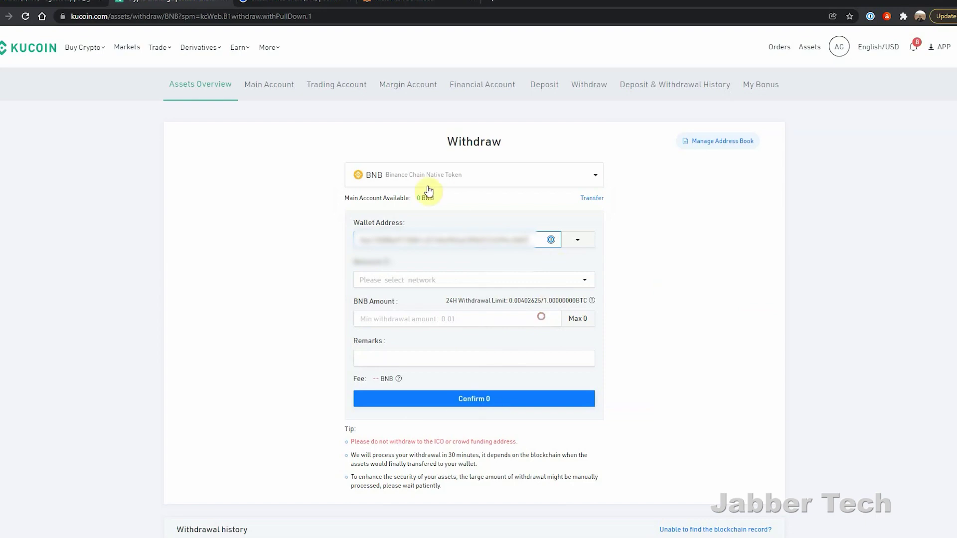
click(501, 398)
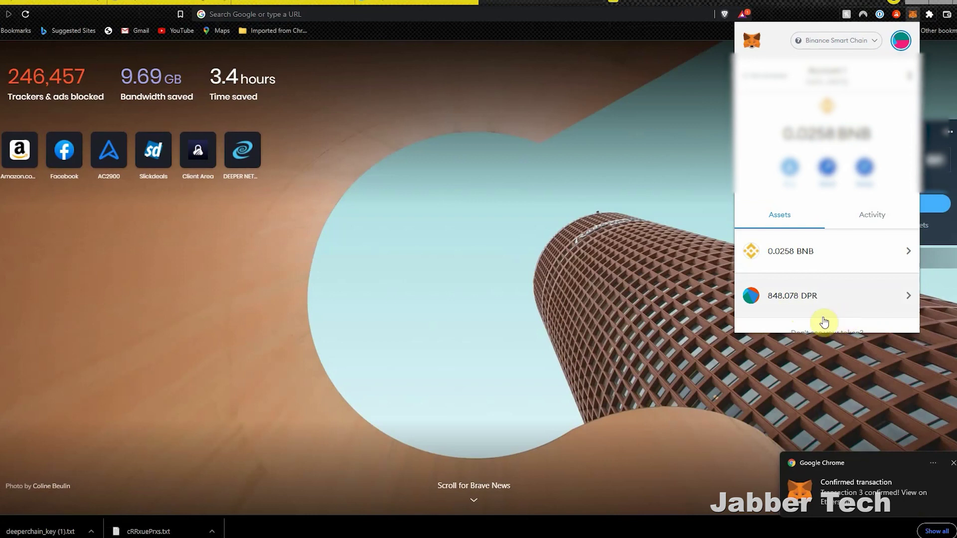
Switch to MetaMask, check the BNB and DPR assets on Binance Smart Chain, and view the DPR token's details
scroll(848, 304, down, 1)
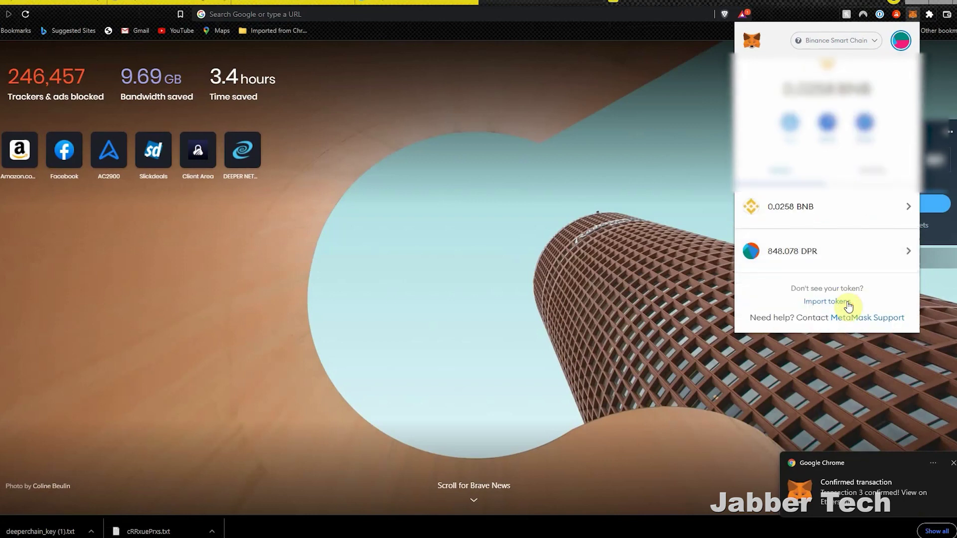
click(858, 258)
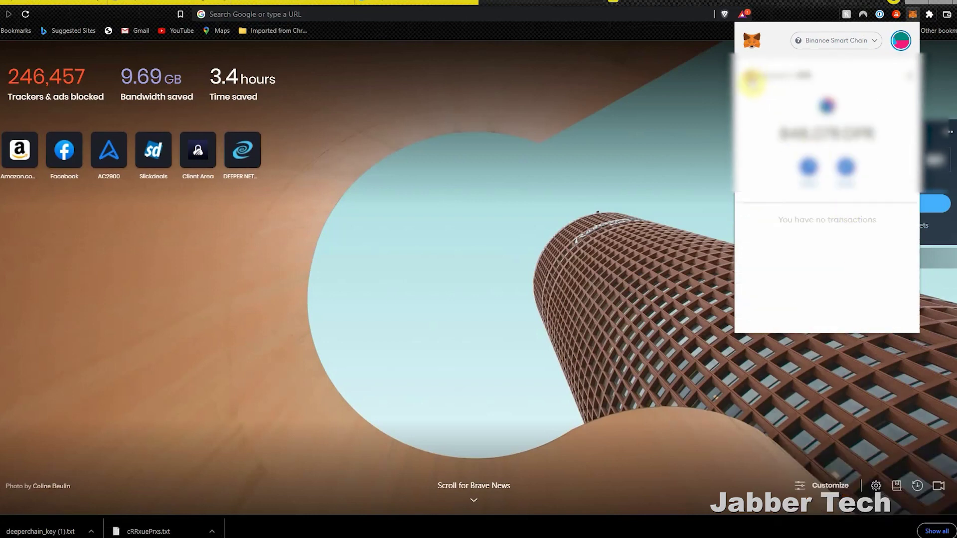
click(748, 76)
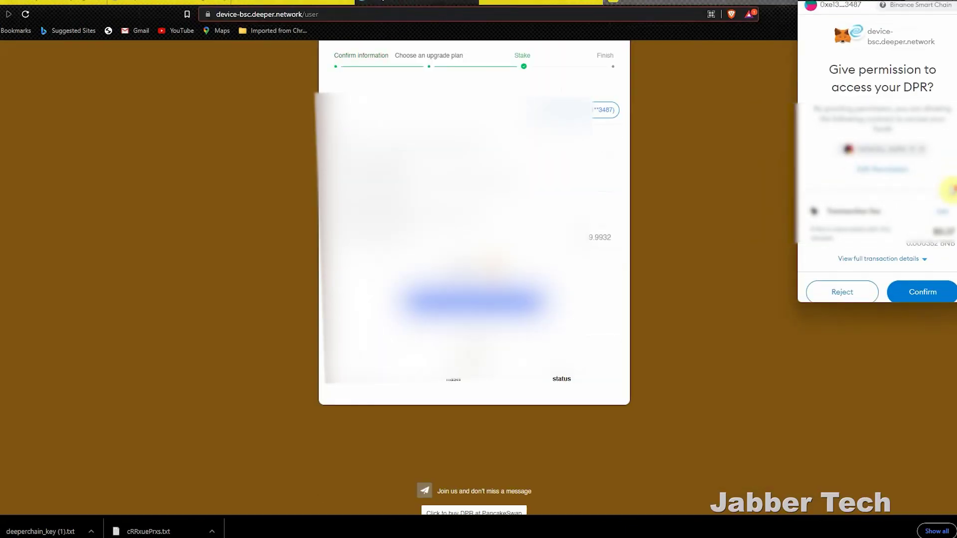
On the Deeper Network staking page, confirm the DPR access permission and the contract interaction for the 1000 DPR stake in MetaMask
scroll(925, 207, down, 1)
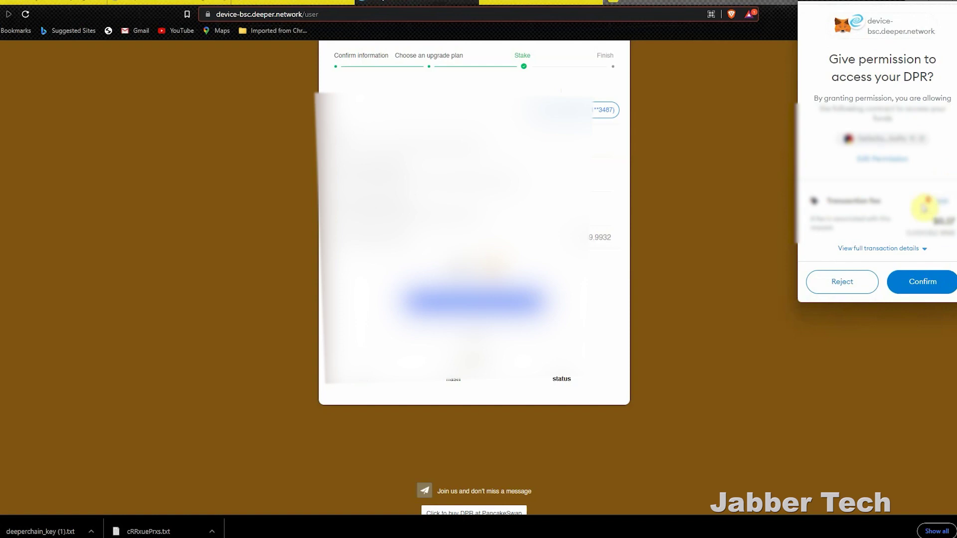
click(934, 285)
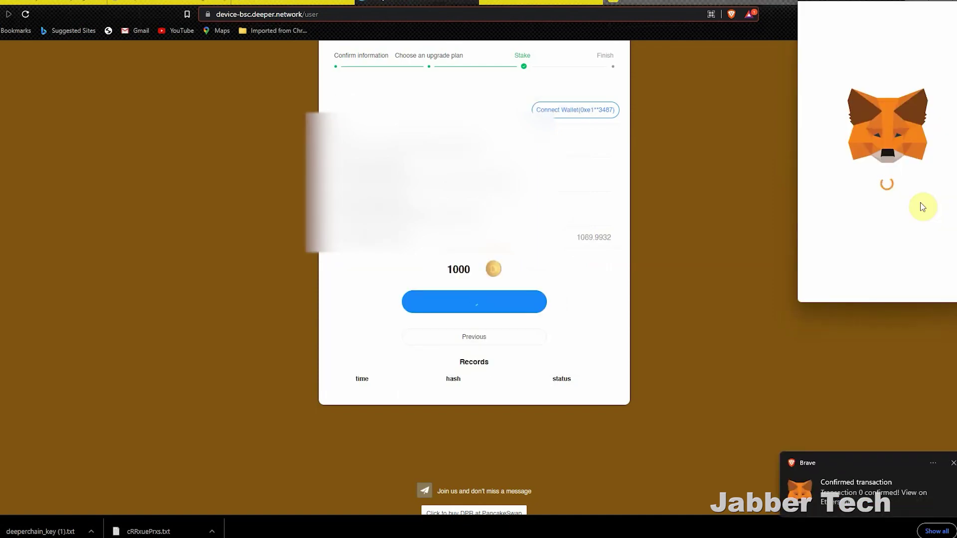
scroll(917, 184, down, 1)
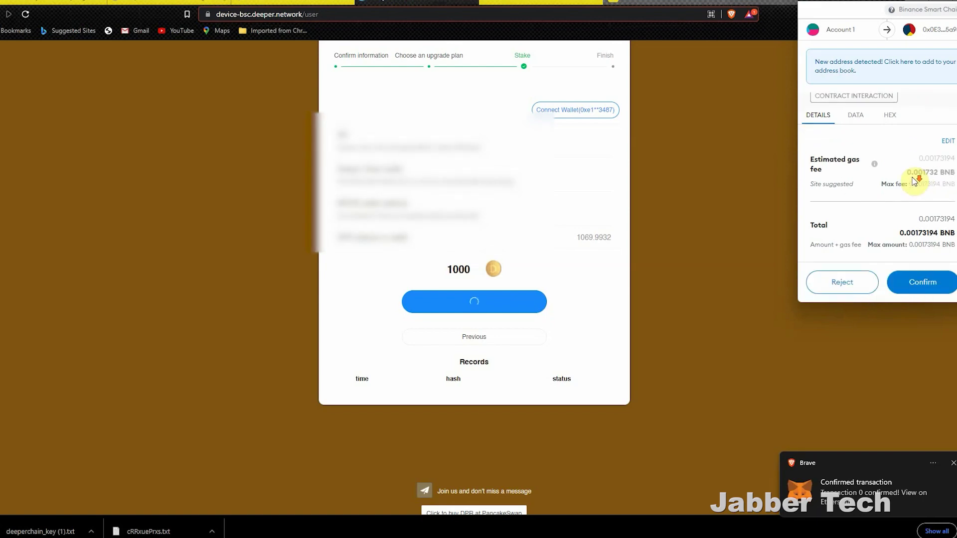
click(940, 282)
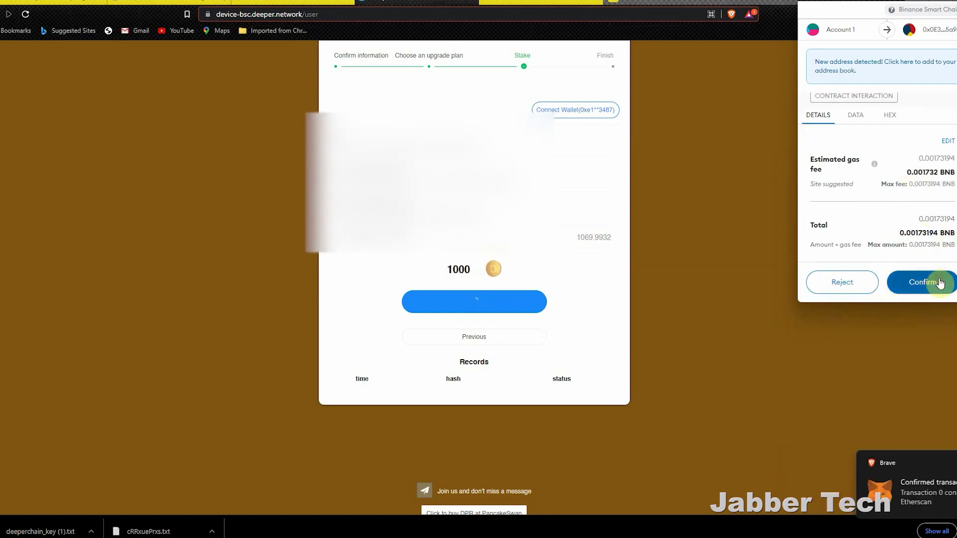